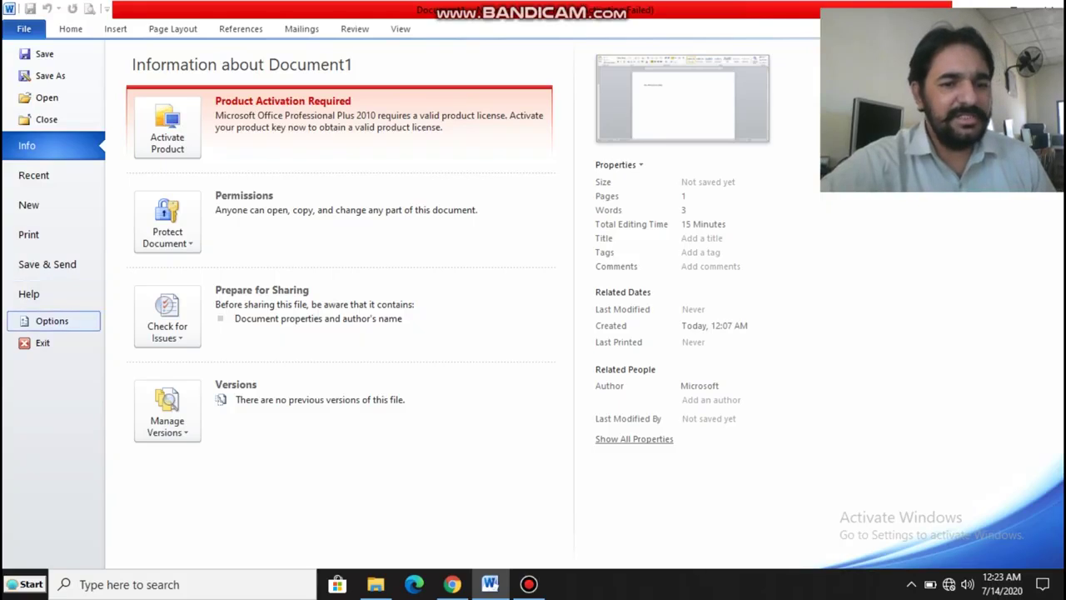
- Open the program options and review the General, Display and Proofing settings
click(52, 321)
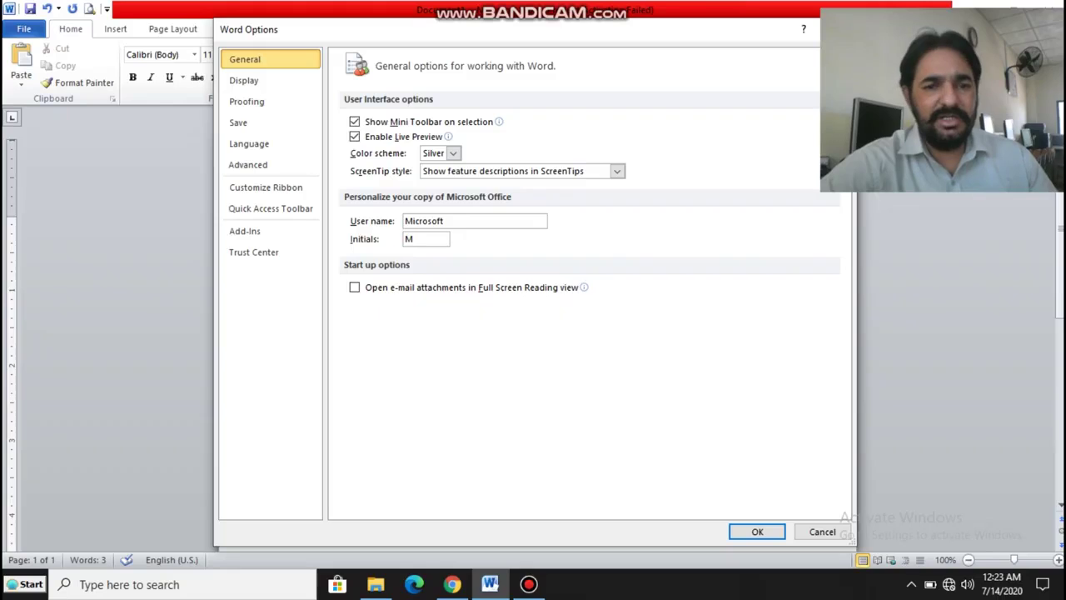
click(244, 80)
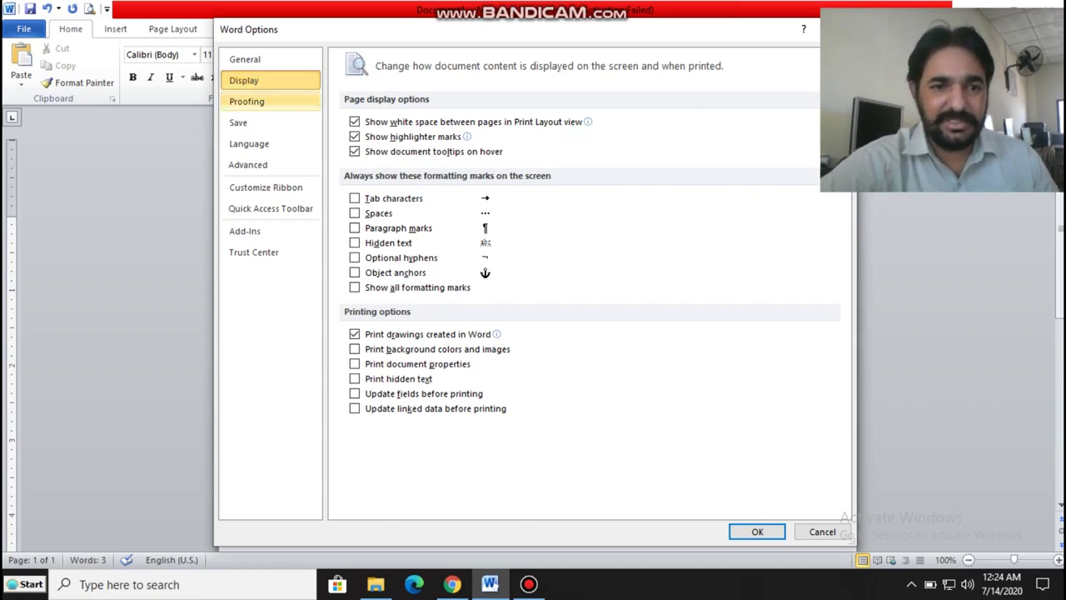
click(247, 101)
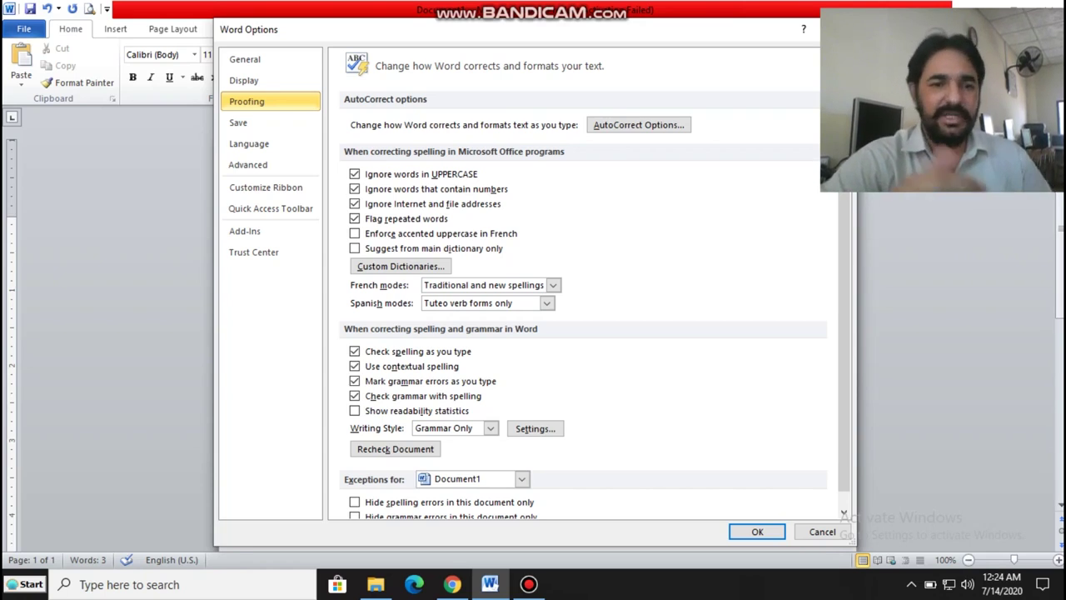
- Set the AutoRecover save interval to 4 minutes in the Save options
click(238, 123)
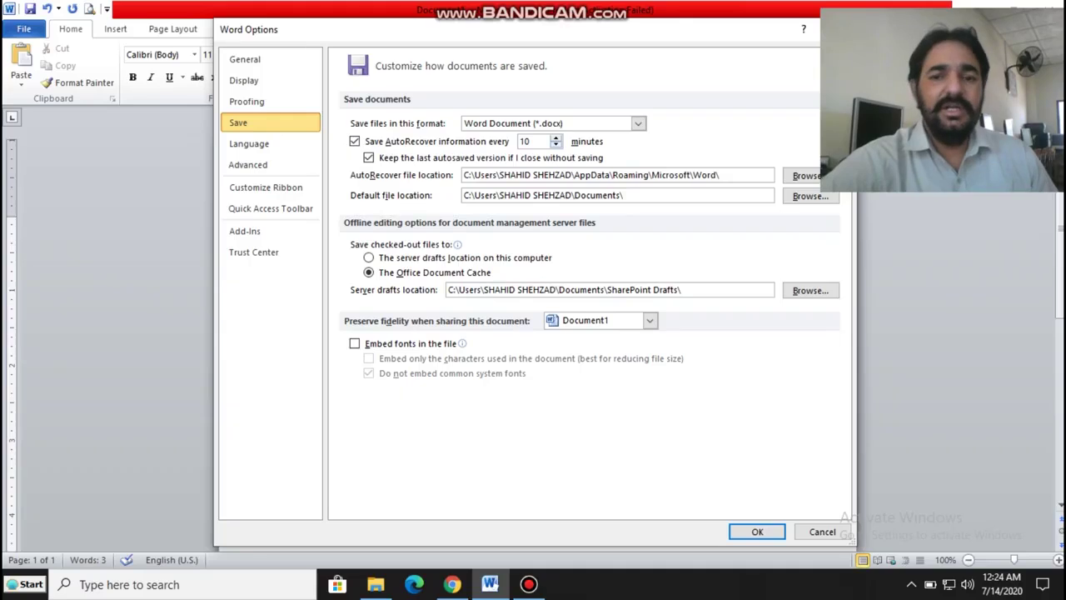
key(Down)
key(Down)
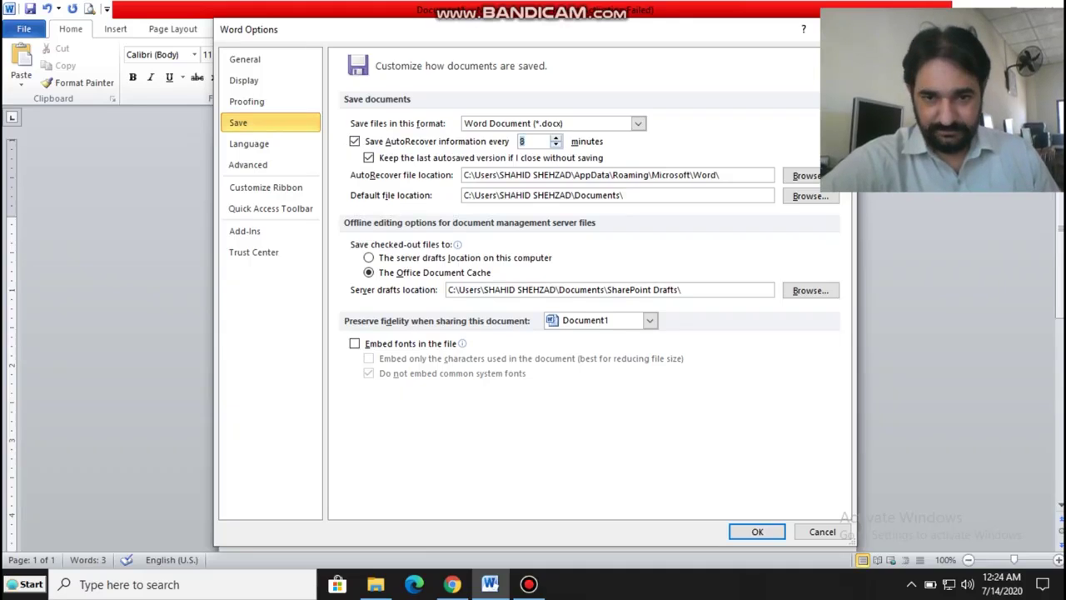
key(Down)
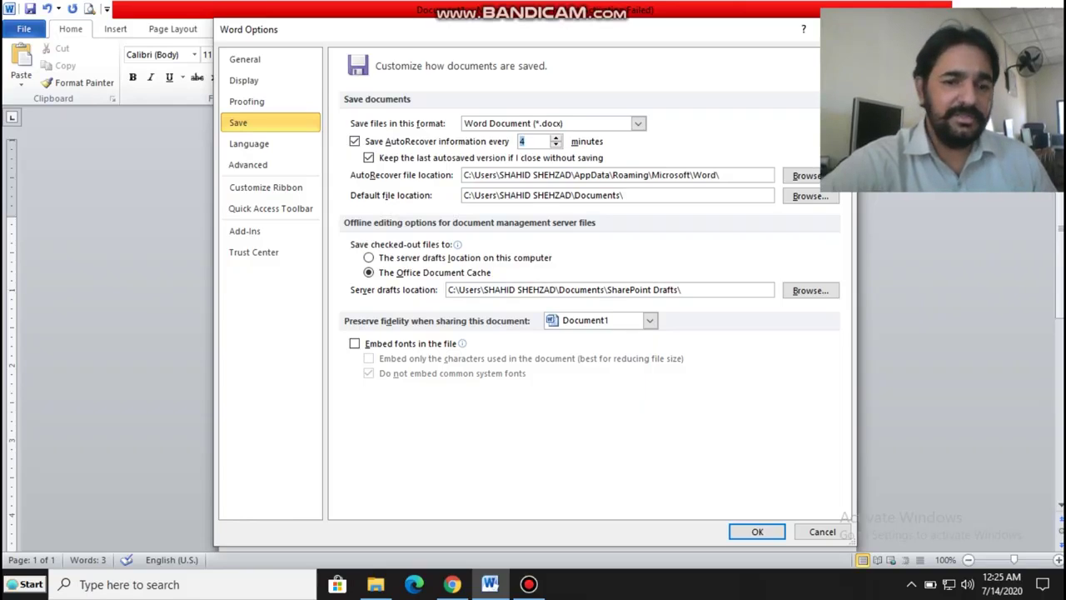
- Review the Language, Advanced and Customize Ribbon options
click(249, 144)
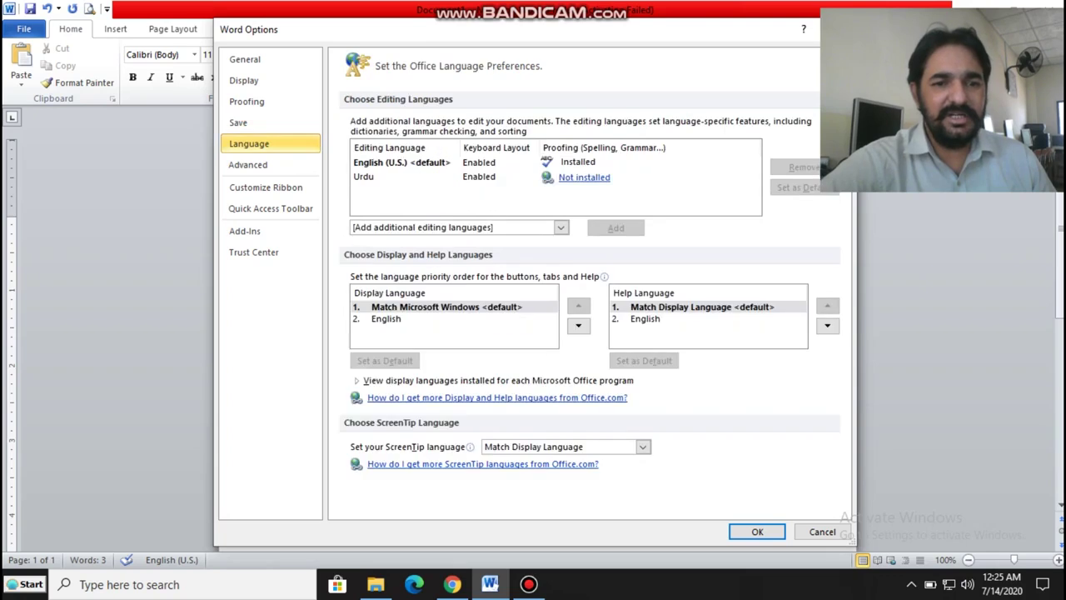
click(248, 165)
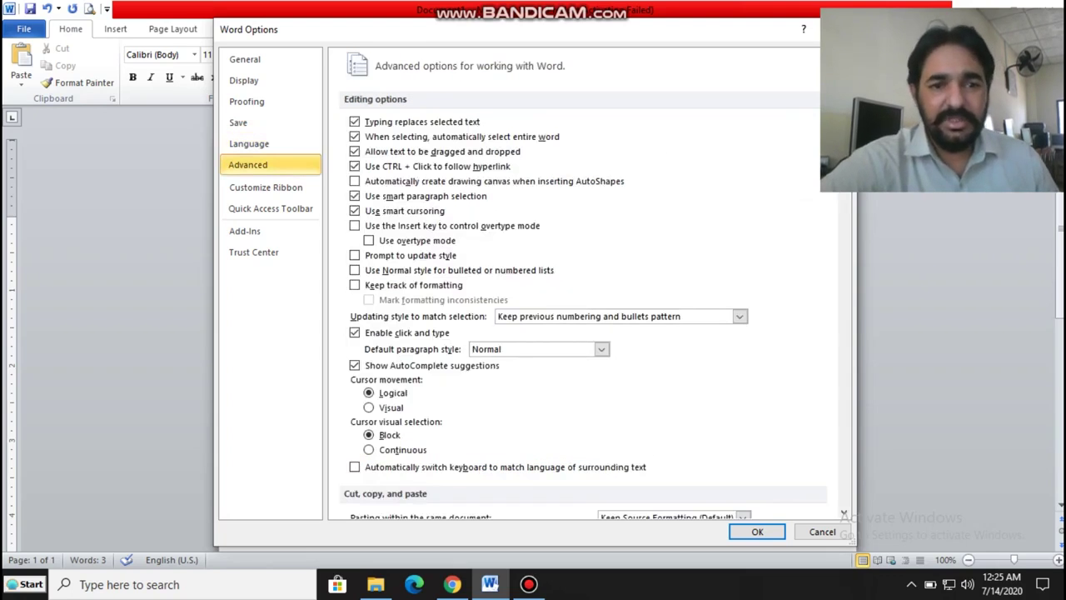
click(266, 186)
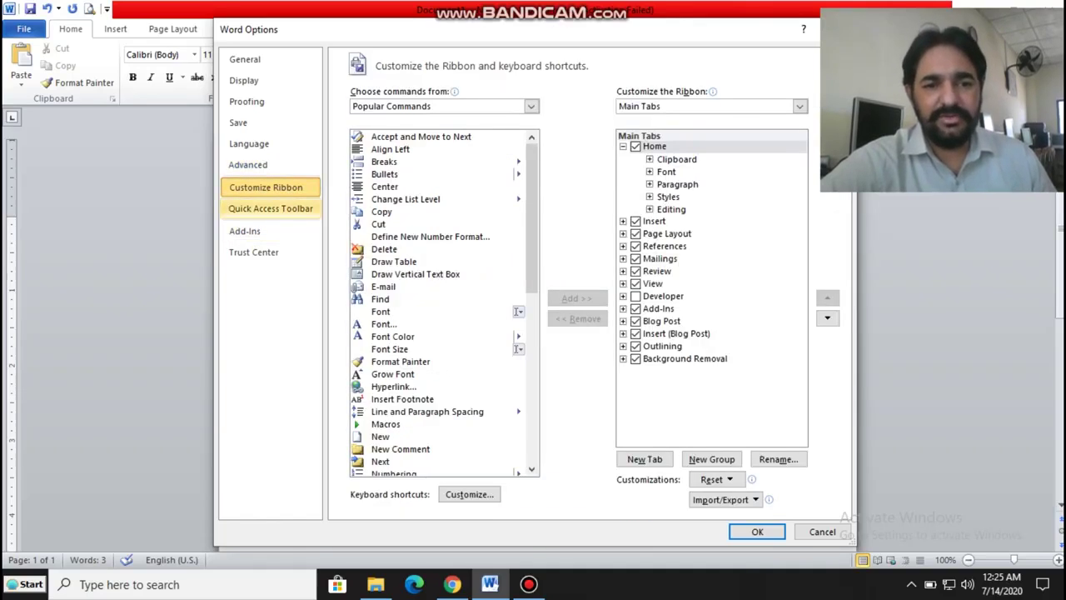
- Add the Find command to the Quick Access Toolbar list, and dismiss the options without saving
click(270, 208)
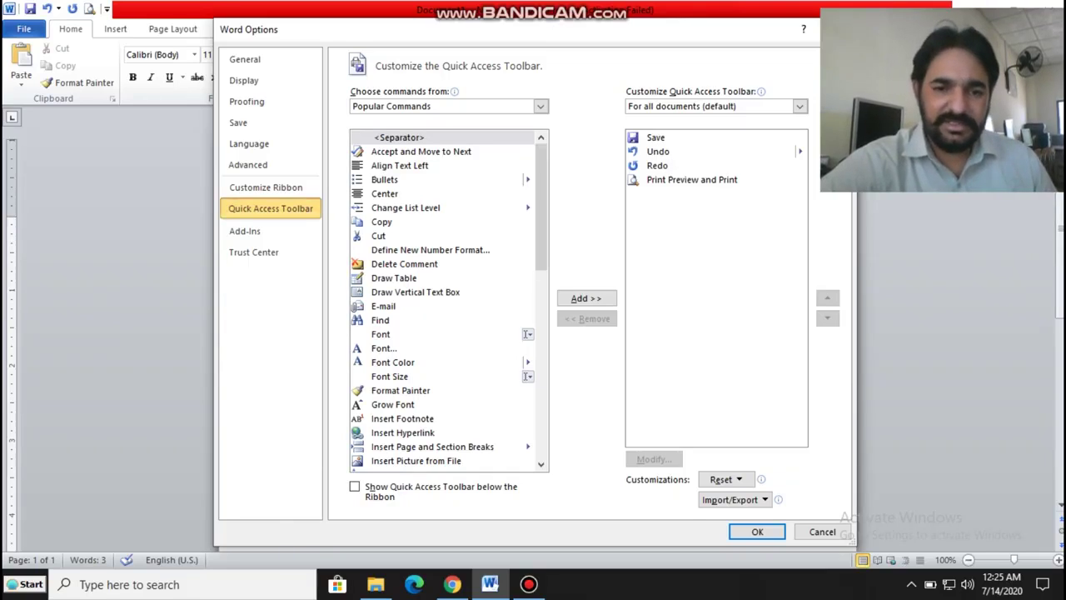
click(380, 320)
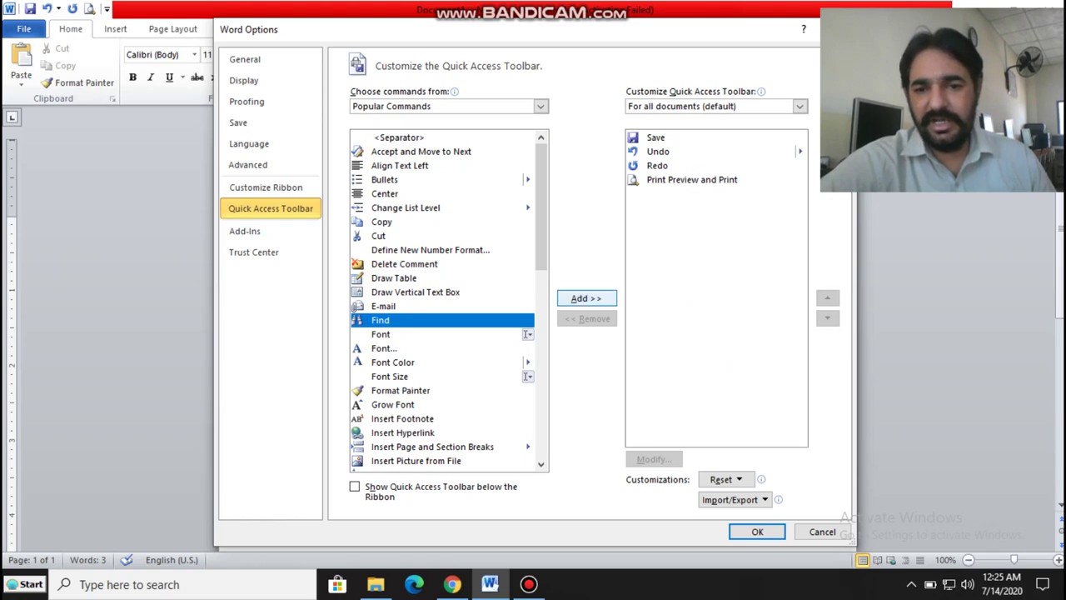
click(587, 298)
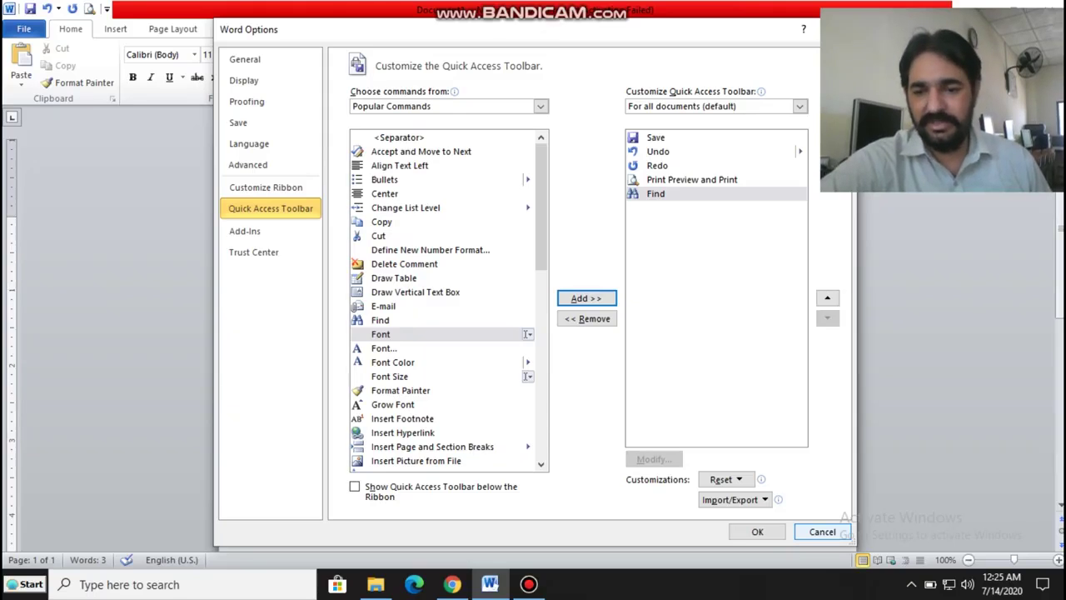
click(822, 532)
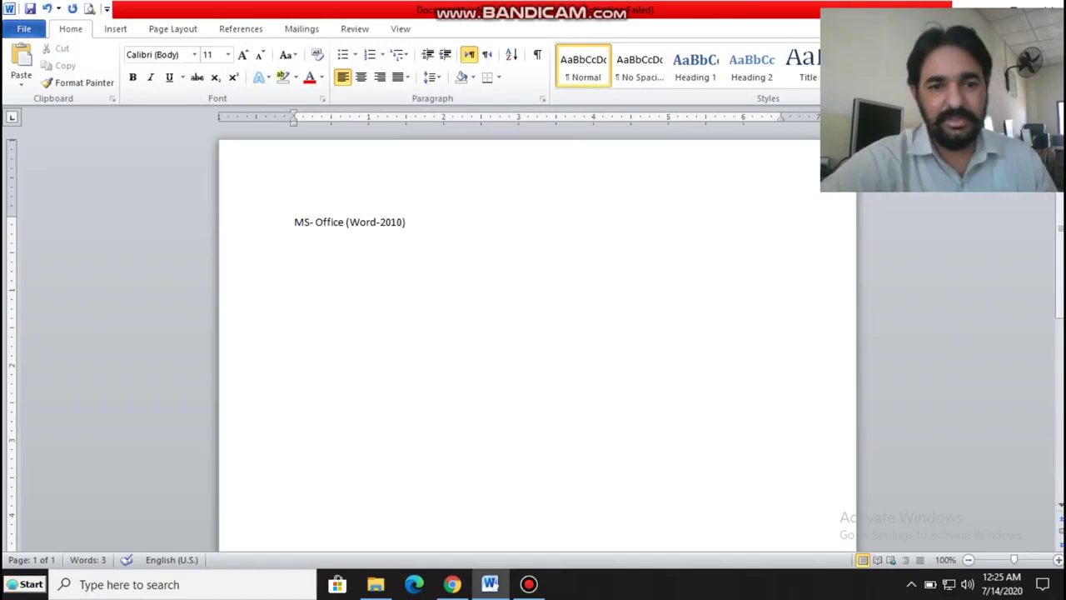
- Select the single word "Word" in the text line and clear the selection
click(367, 222)
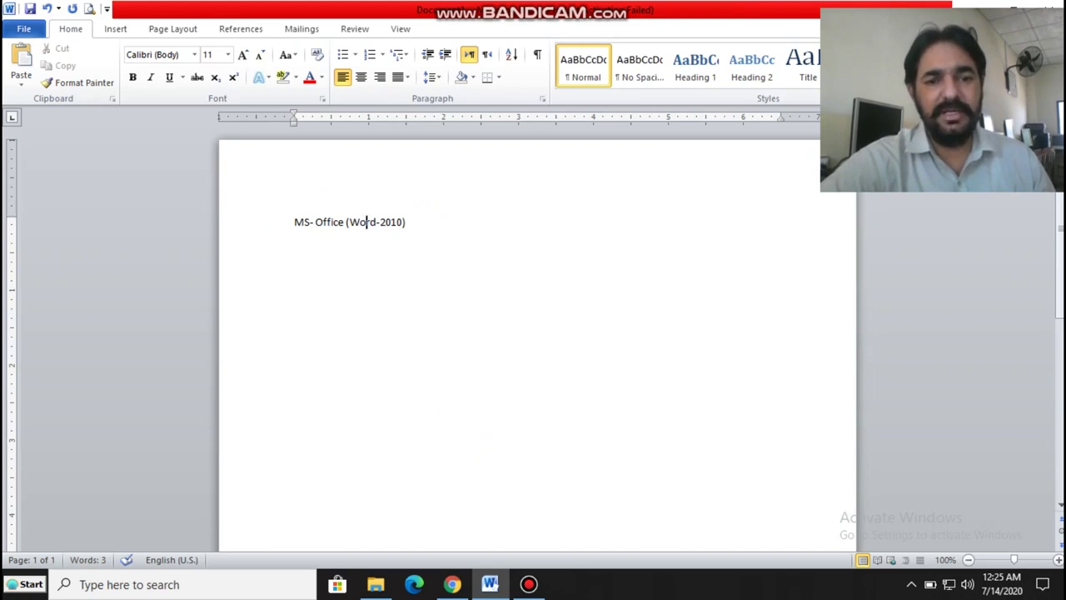
double_click(366, 221)
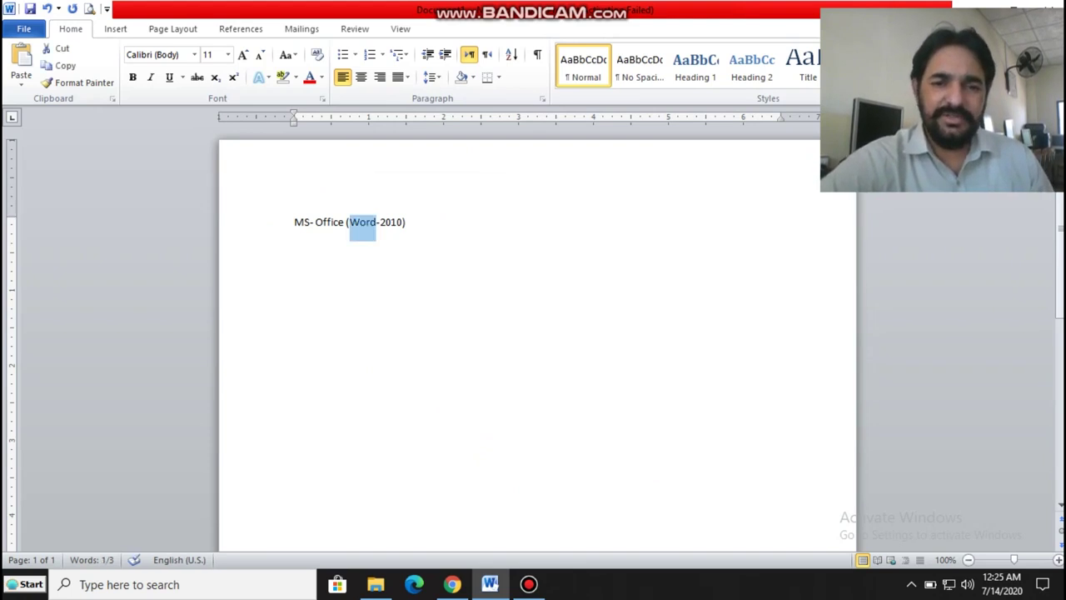
click(396, 221)
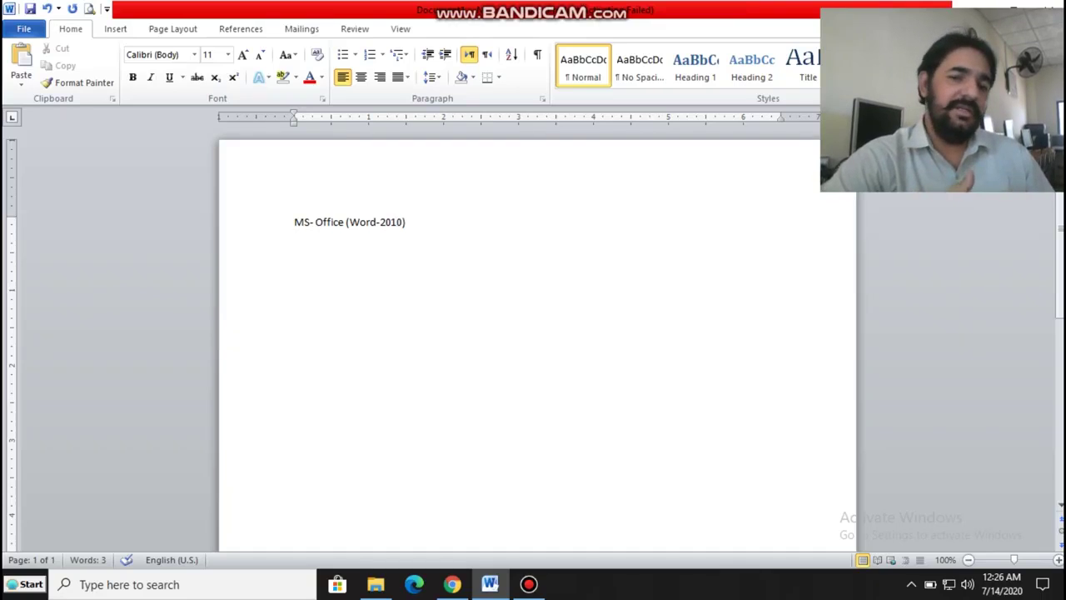
- Copy the whole line "MS- Office (Word-2010)" and paste it repeatedly on new lines below to fill most of the page
triple_click(376, 223)
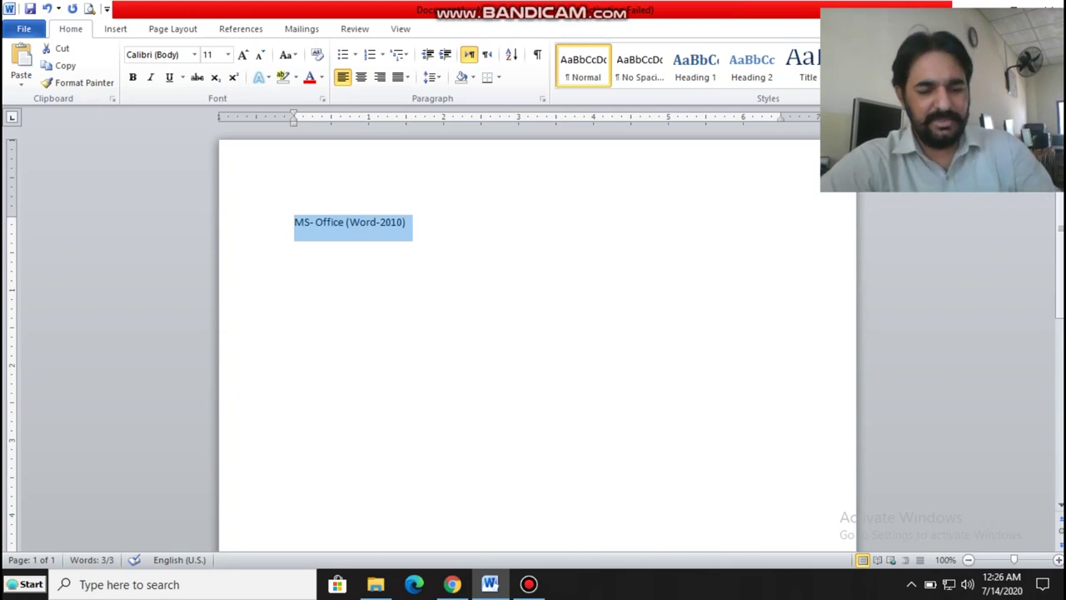
click(295, 249)
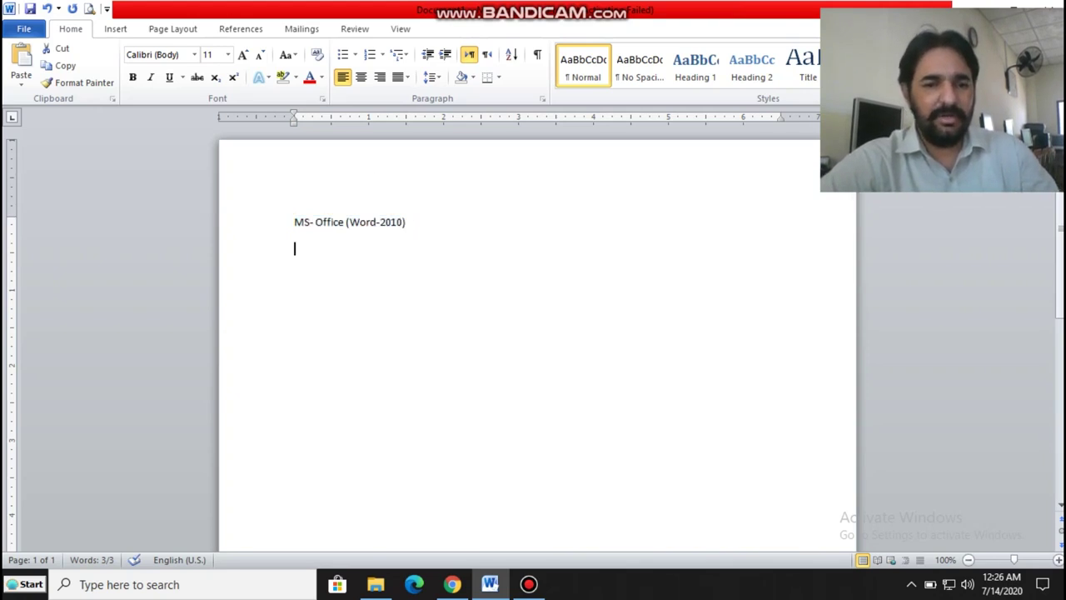
key(ctrl+v)
key(ctrl+v)
key(ctrl+v)
key(ctrl+v)
key(ctrl+v)
key(ctrl+v)
key(ctrl+v)
key(ctrl+v)
key(ctrl+v)
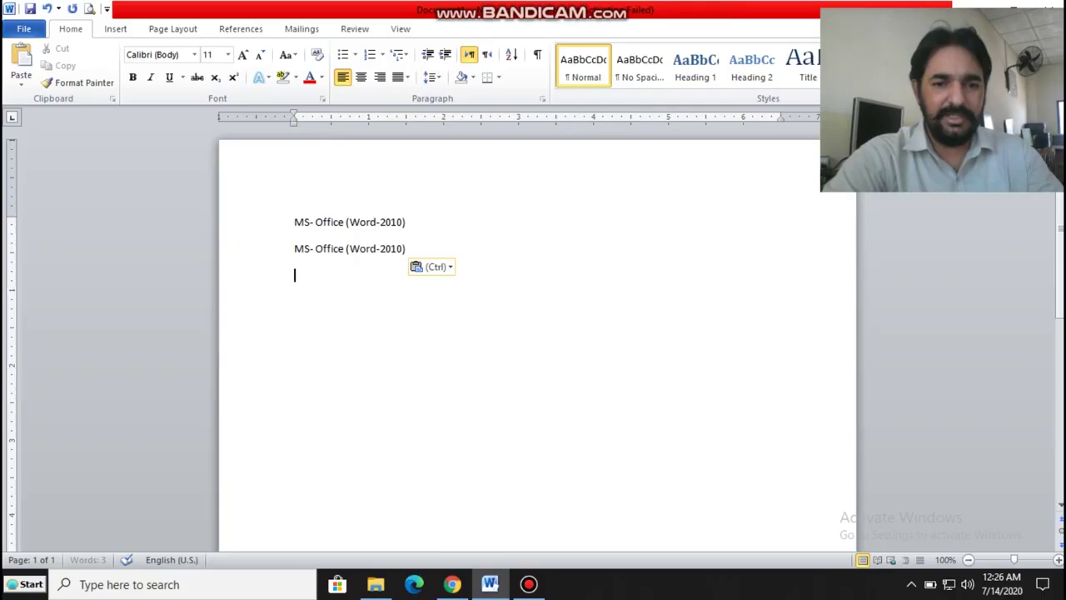
key(ctrl+v)
key(ctrl+v)
key(ctrl+v)
key(ctrl+v)
key(ctrl+v)
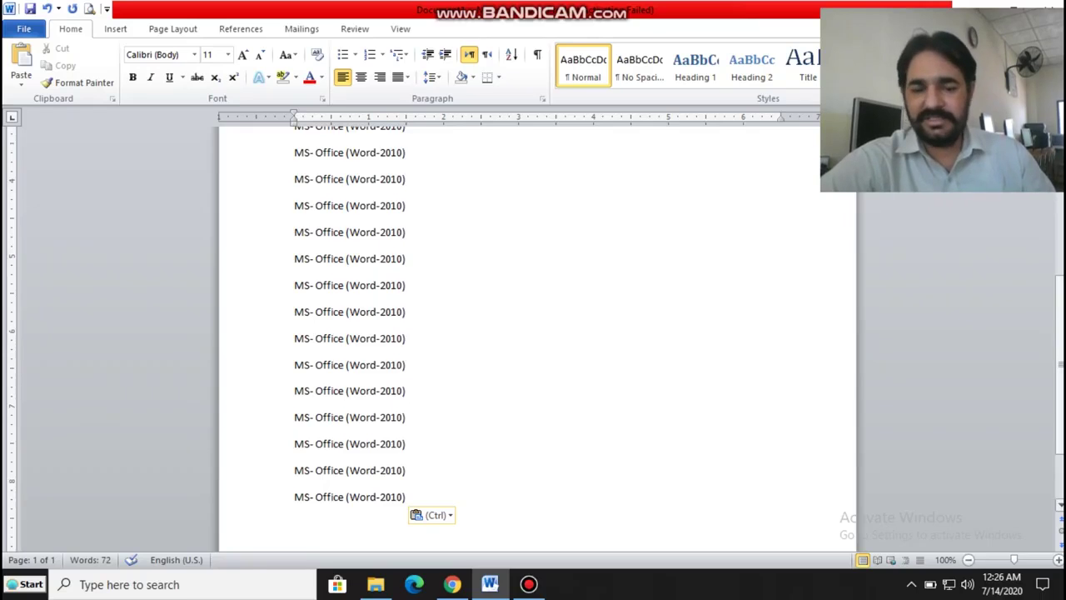
- Return to the first line and try cutting its "2010" and pasting it back in place
scroll(533, 333, up, 6)
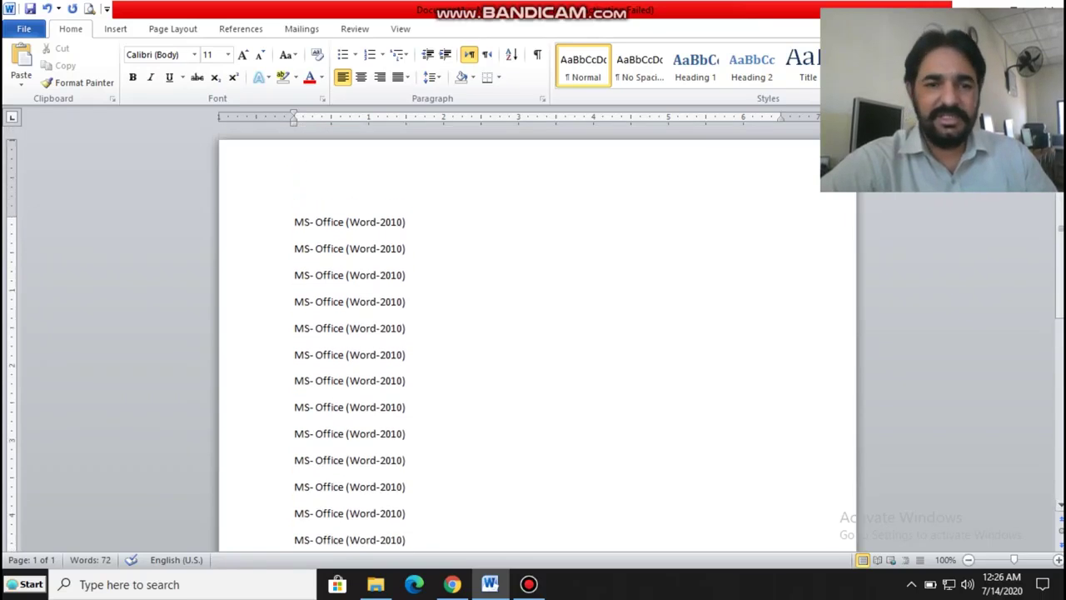
scroll(410, 228, down, 1)
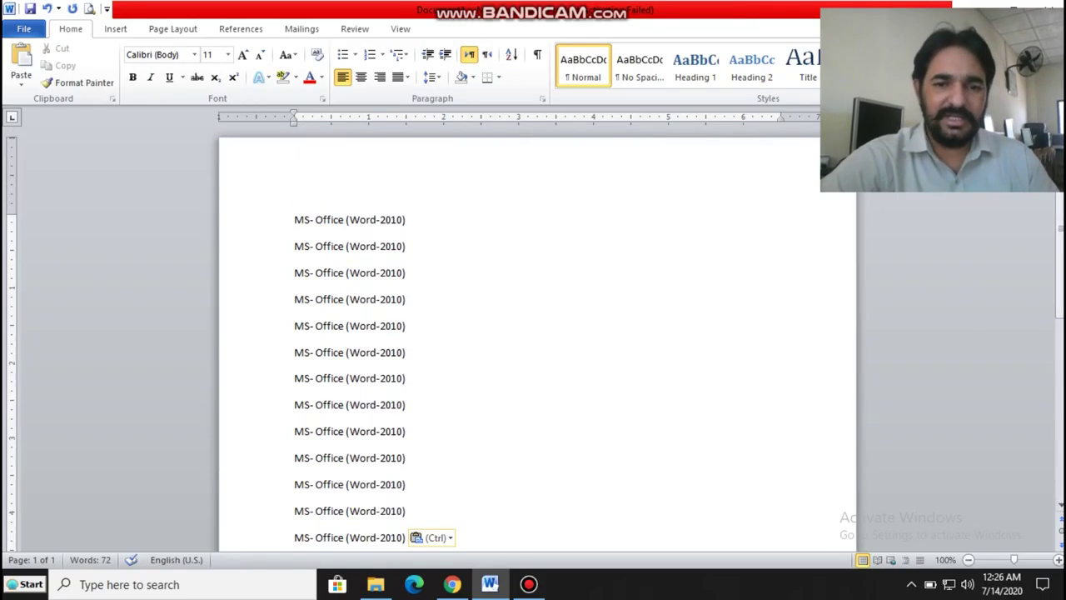
drag(410, 218, 410, 229)
click(408, 228)
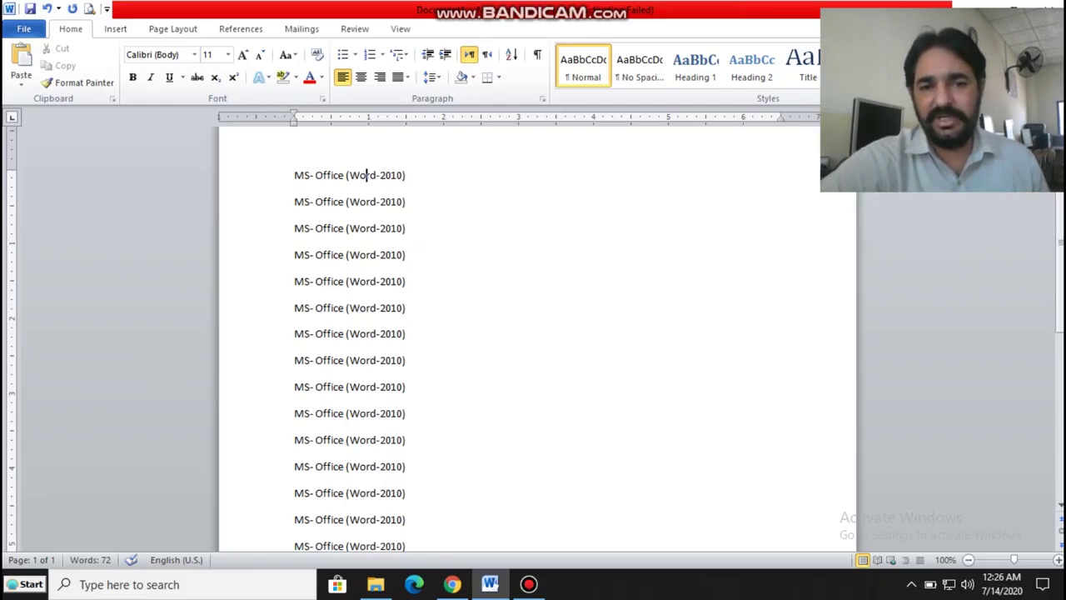
click(406, 176)
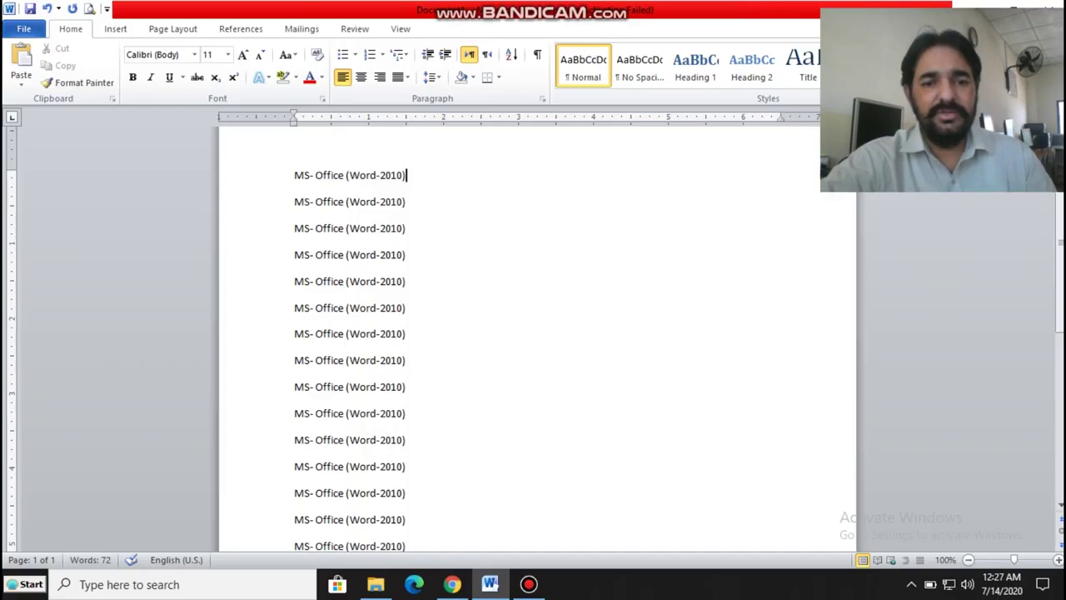
double_click(393, 174)
key(ctrl+x)
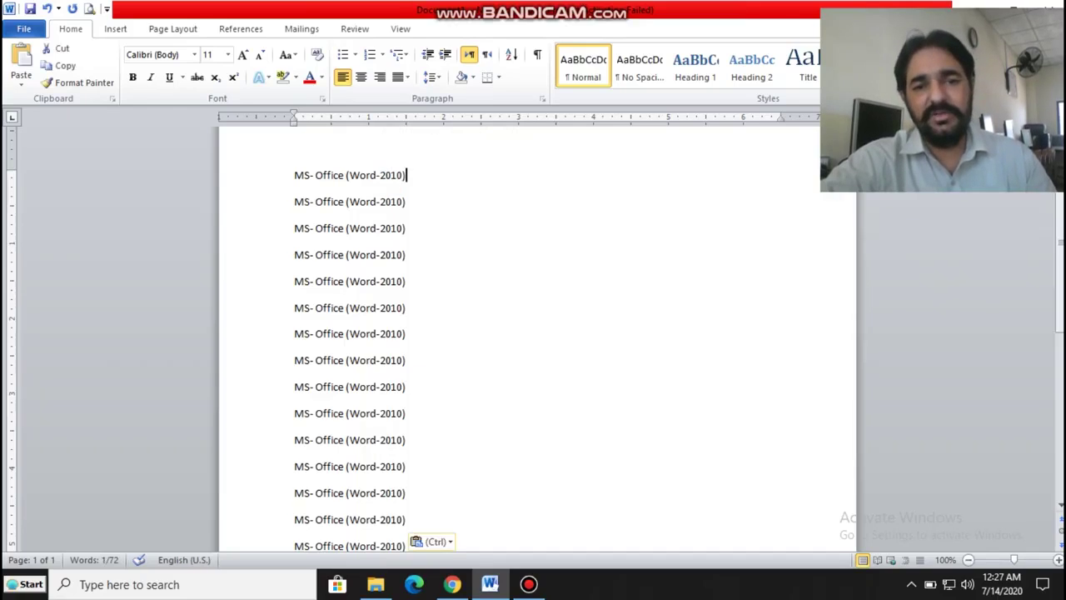
key(ctrl+v)
- Open the Font dialog for the first line, review its basic and advanced options, and dismiss it without changes
drag(380, 176, 295, 175)
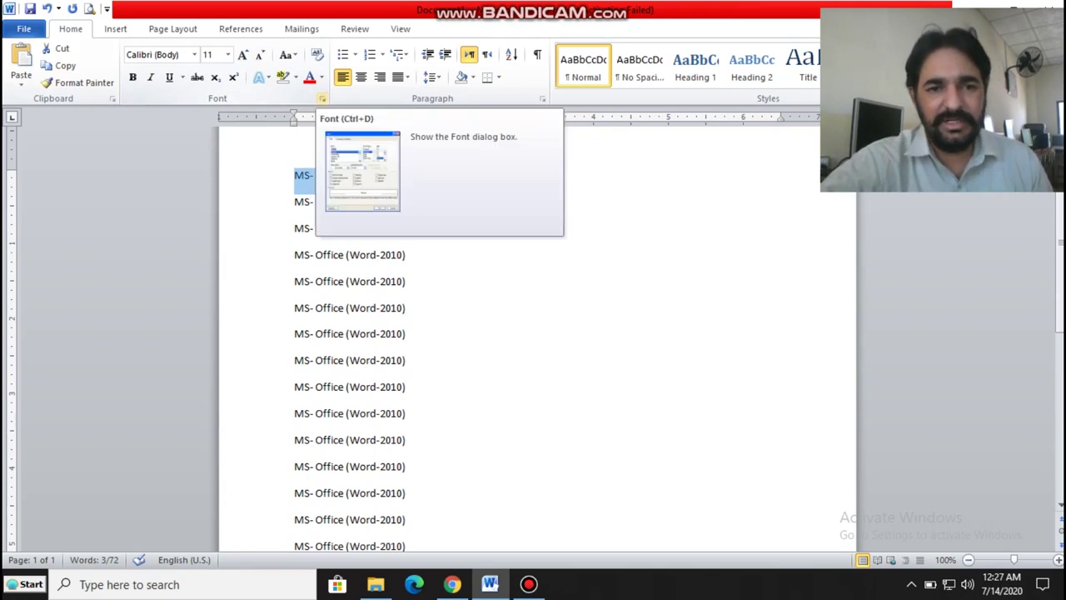
click(321, 99)
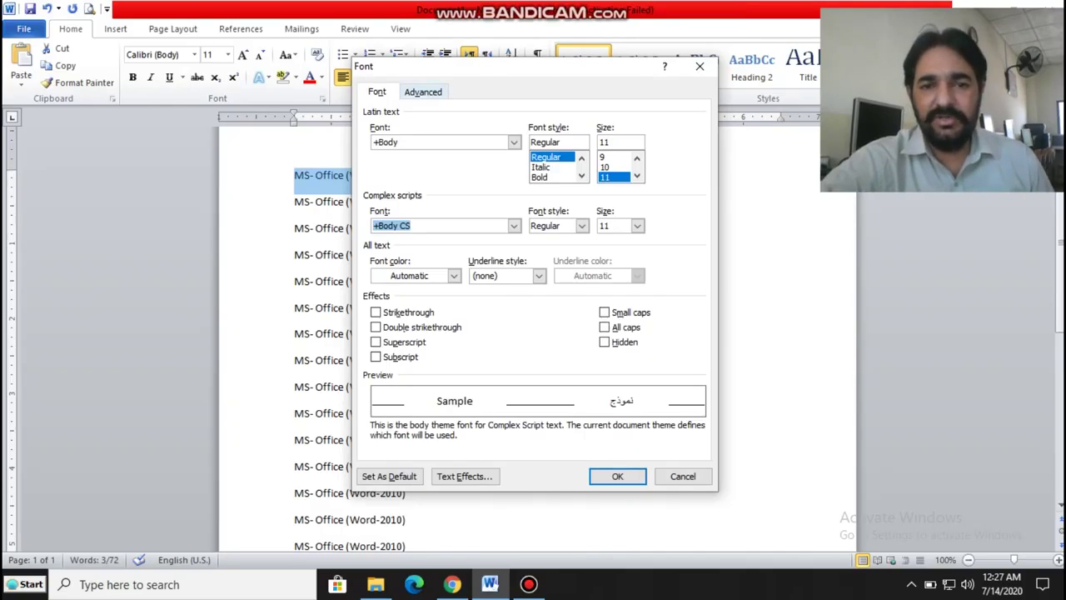
key(ctrl+Tab)
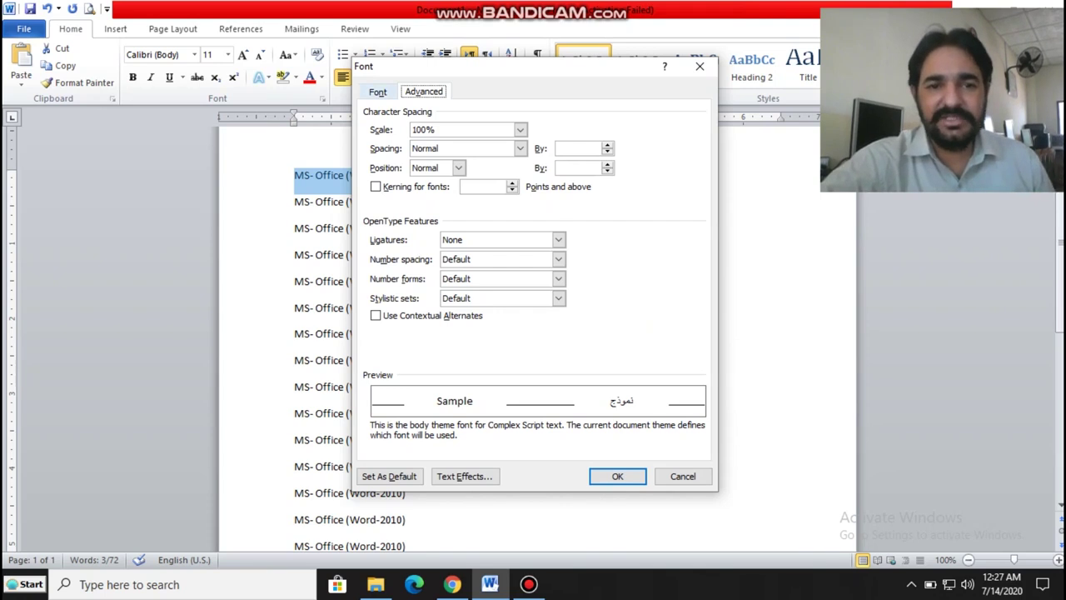
key(ctrl+Tab)
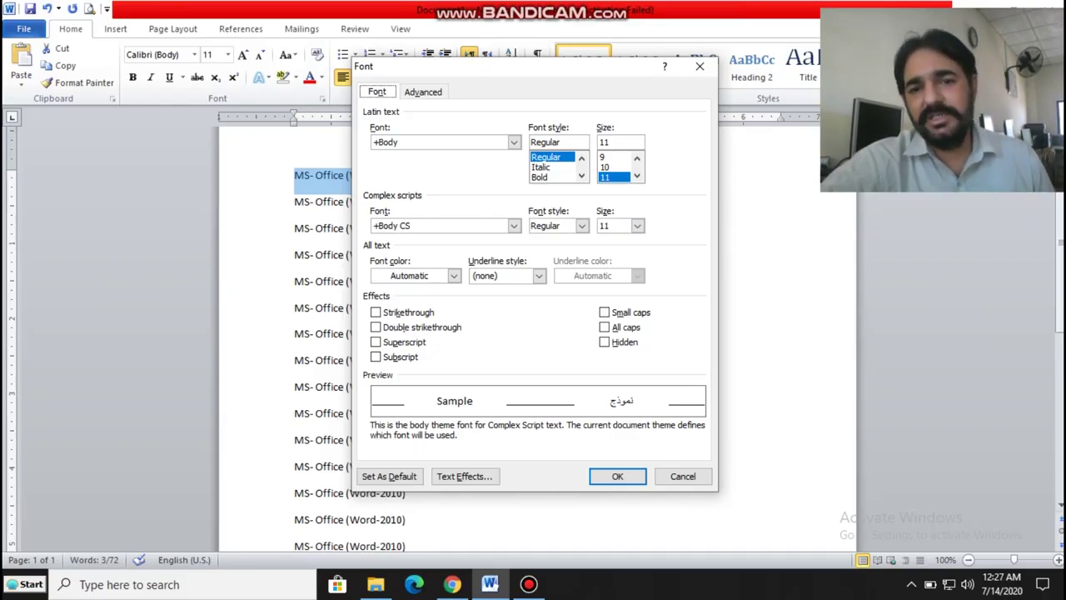
click(582, 176)
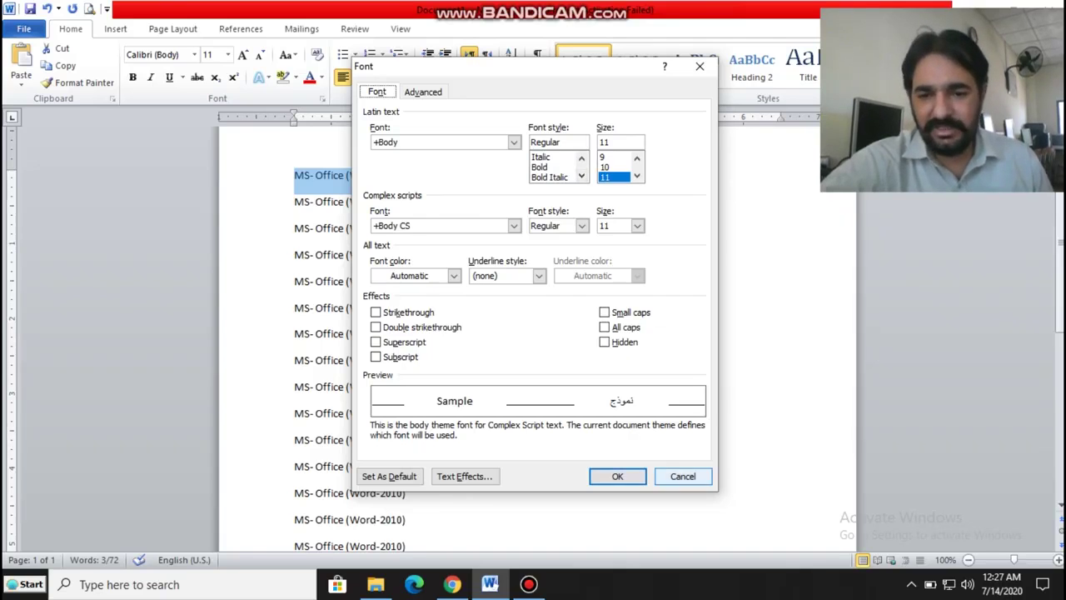
click(683, 476)
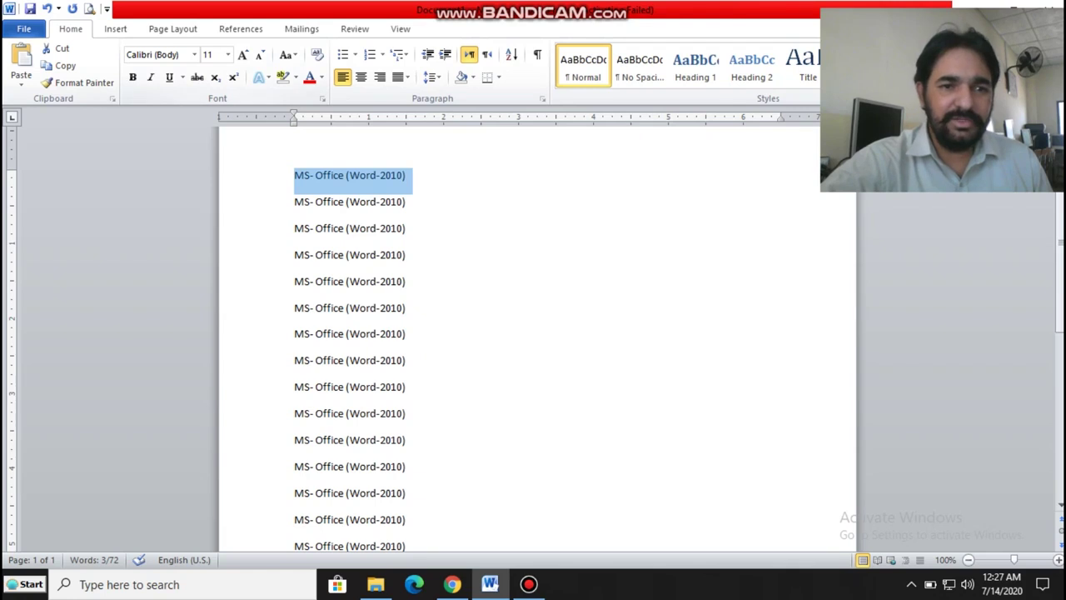
- Set the font of the selected first line to Copperplate Gothic Bold
click(194, 54)
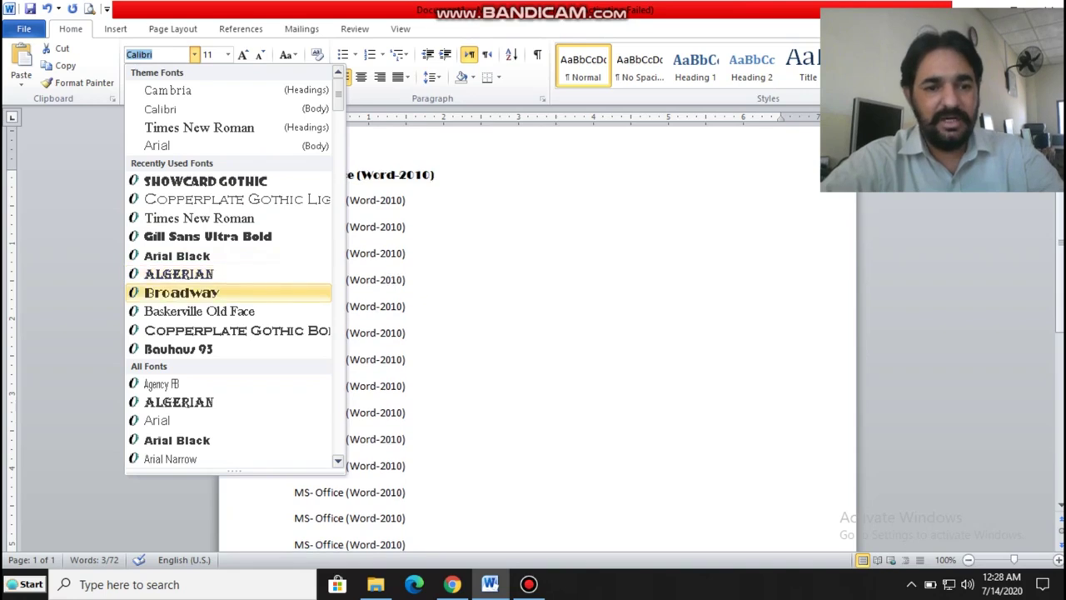
click(237, 330)
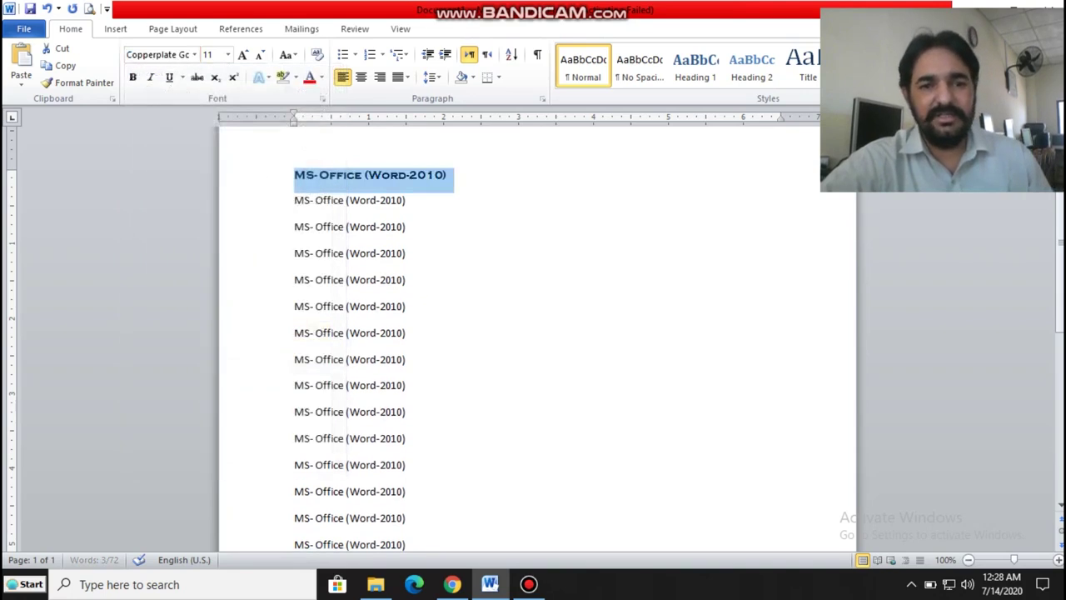
- Set the font size of the second "MS- Office (Word-2010)" line to 26
click(406, 199)
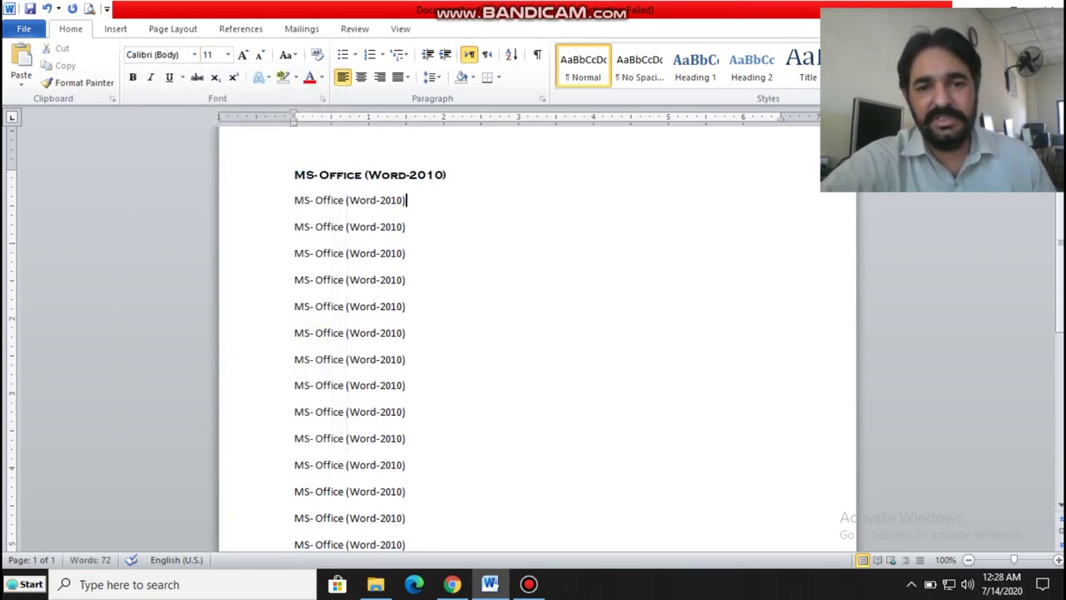
drag(405, 200, 294, 200)
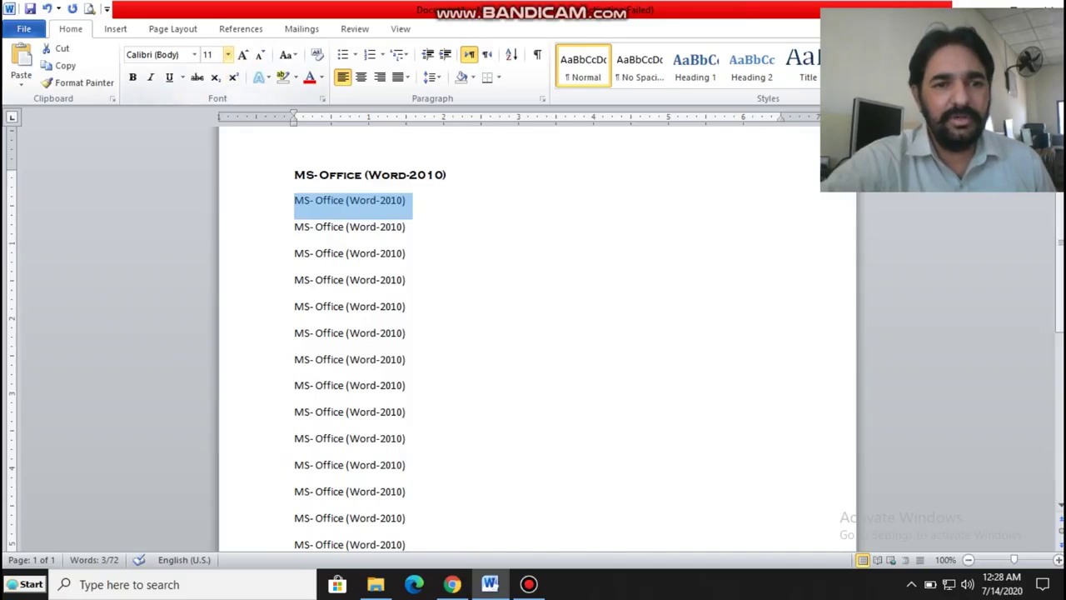
click(227, 54)
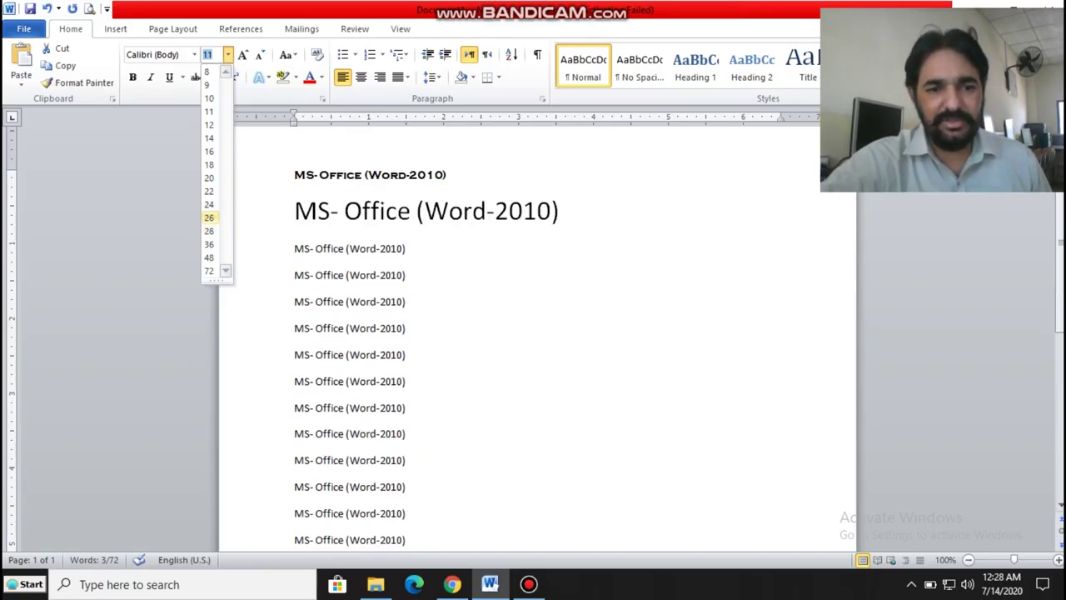
click(209, 218)
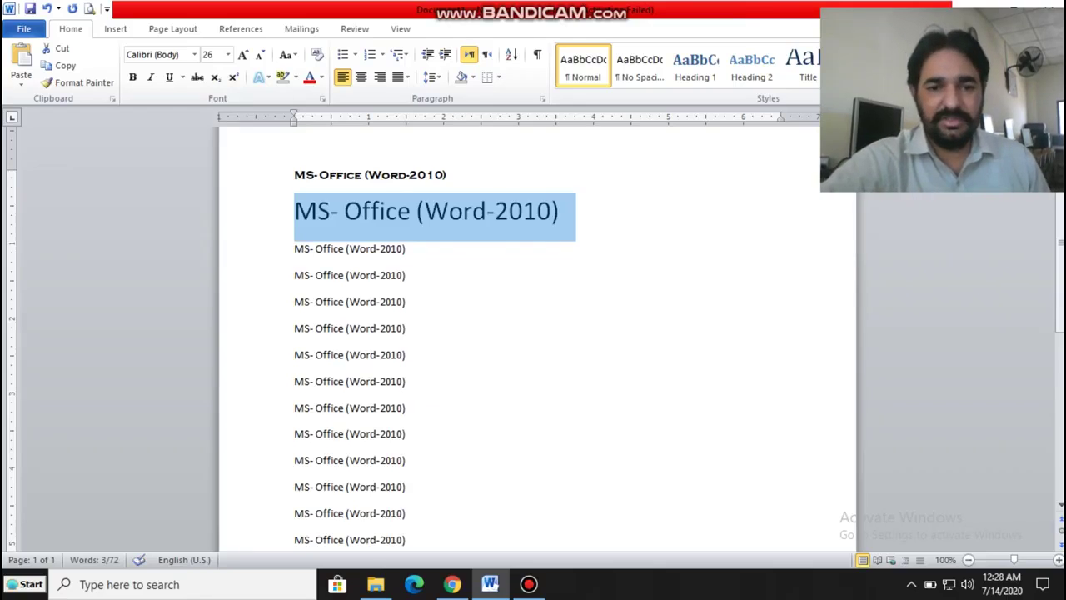
- Try enlarging the third line's text with Grow Font up to 16, and reduce it again with Shrink Font
click(405, 249)
drag(405, 248, 294, 249)
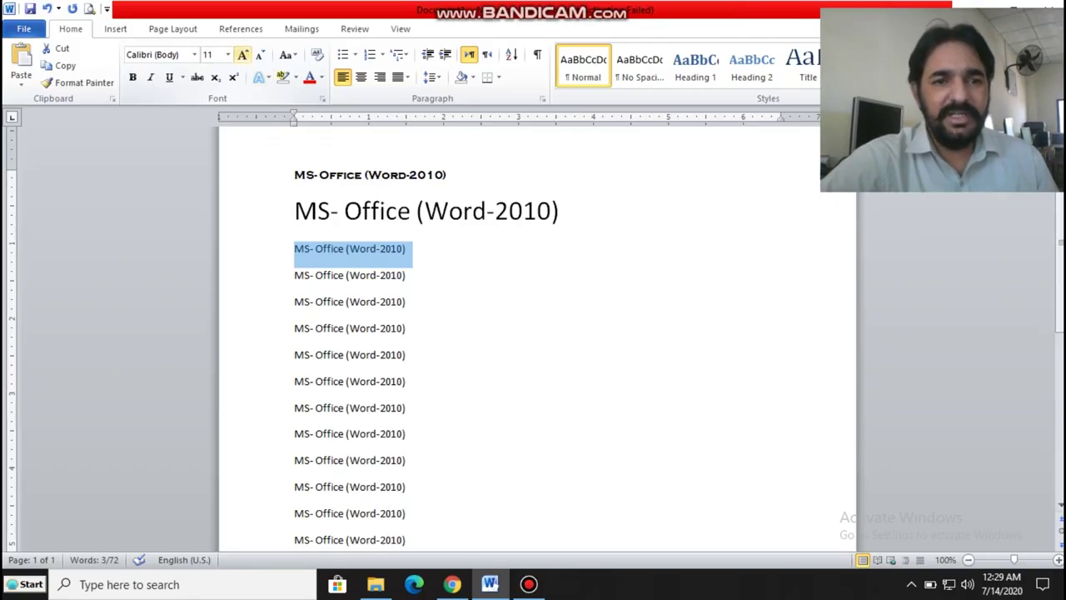
click(242, 54)
click(242, 54)
click(243, 54)
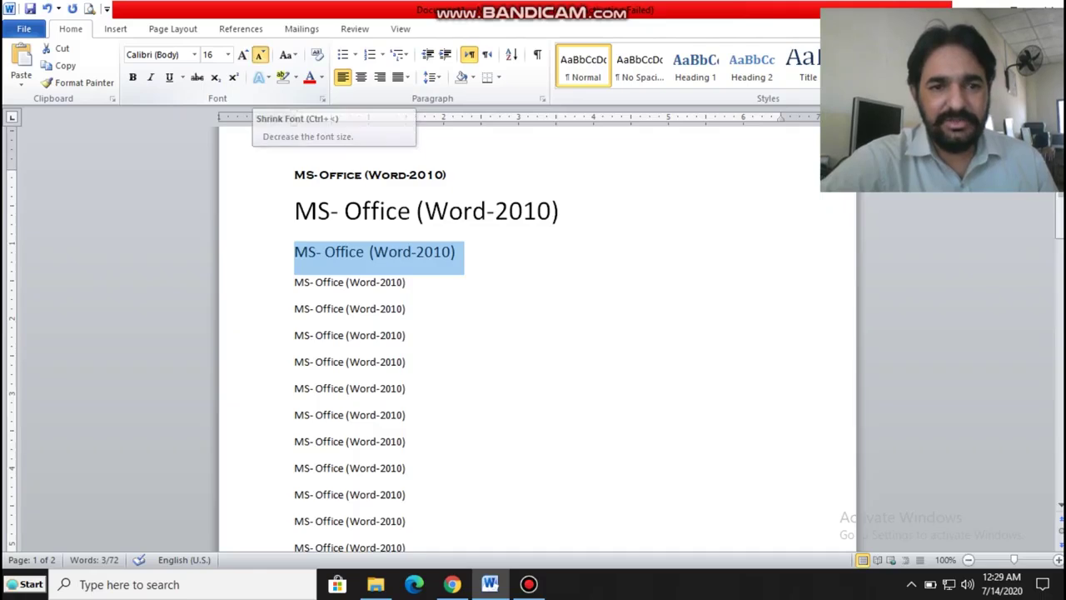
click(259, 54)
click(260, 54)
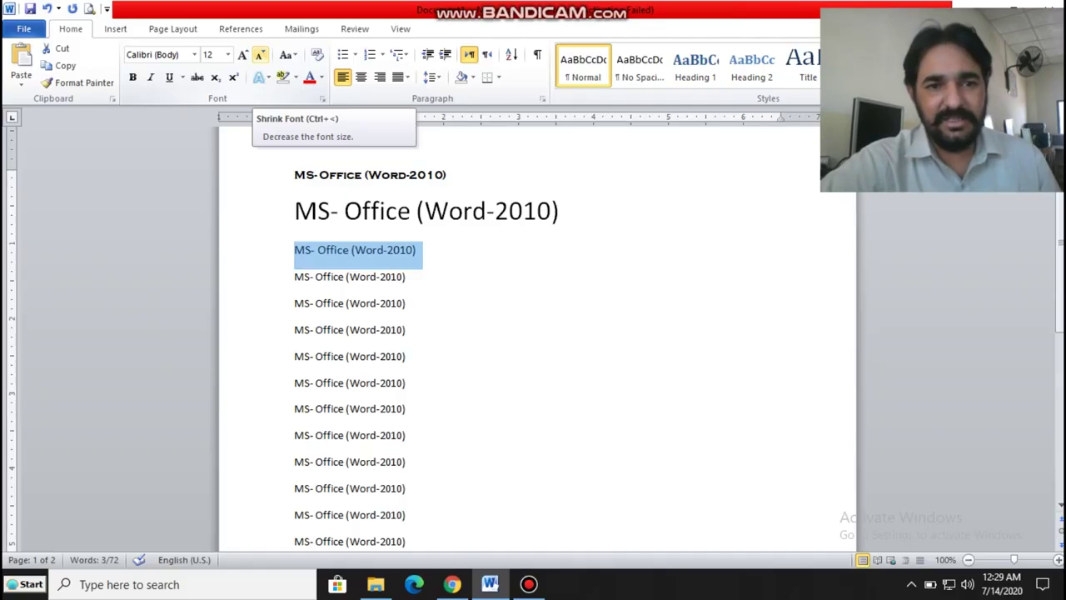
click(259, 54)
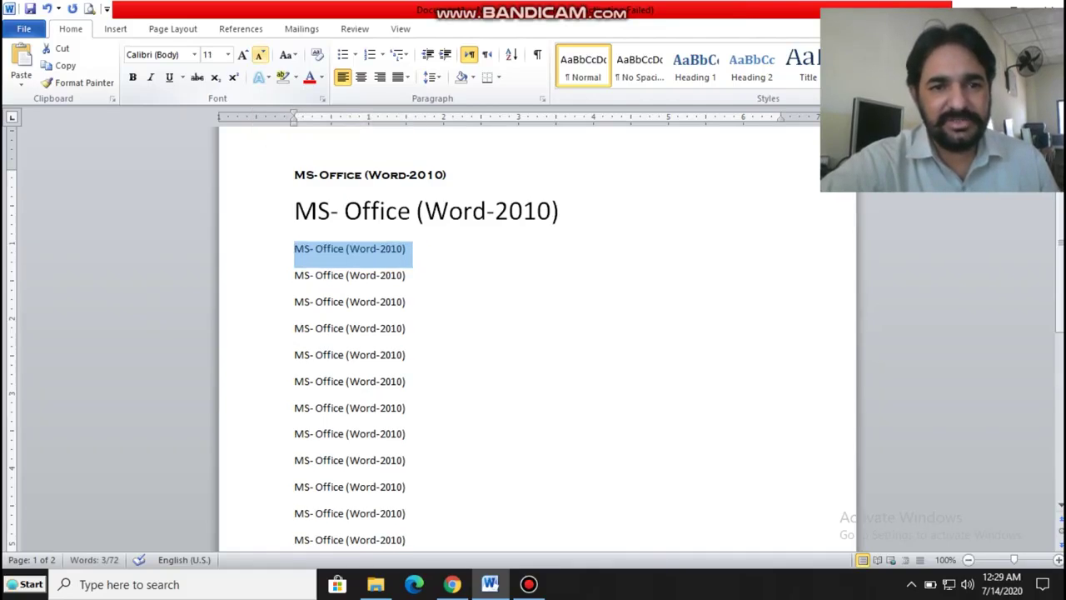
click(260, 54)
- Enlarge the third line's text stepwise to size 22 and shrink it back down to 14
click(242, 54)
click(242, 54)
click(243, 54)
click(242, 54)
click(243, 55)
click(243, 54)
click(242, 54)
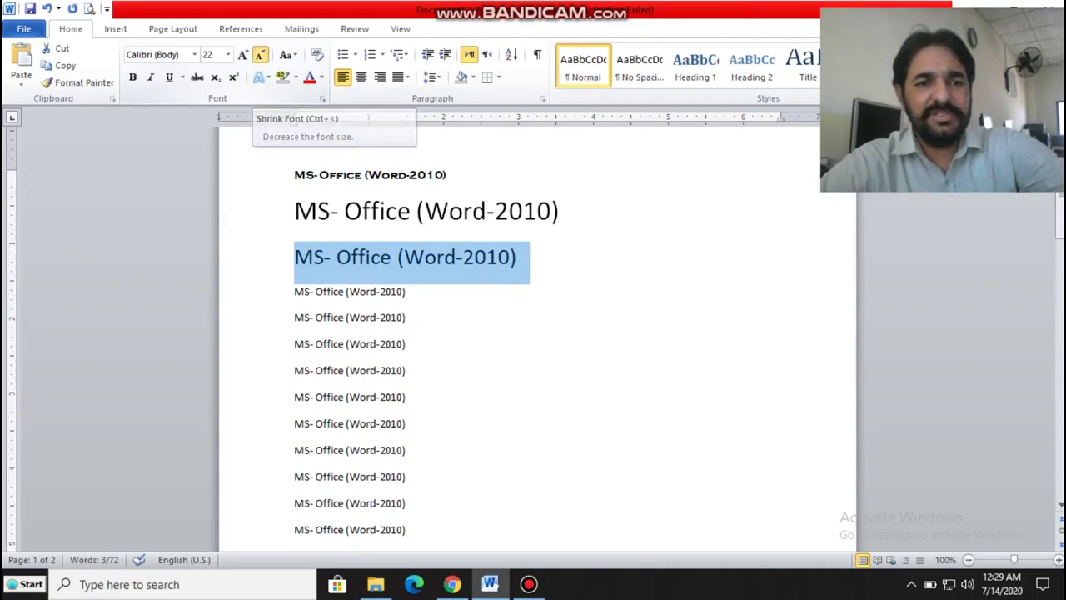
click(259, 54)
click(259, 54)
click(259, 54)
click(259, 54)
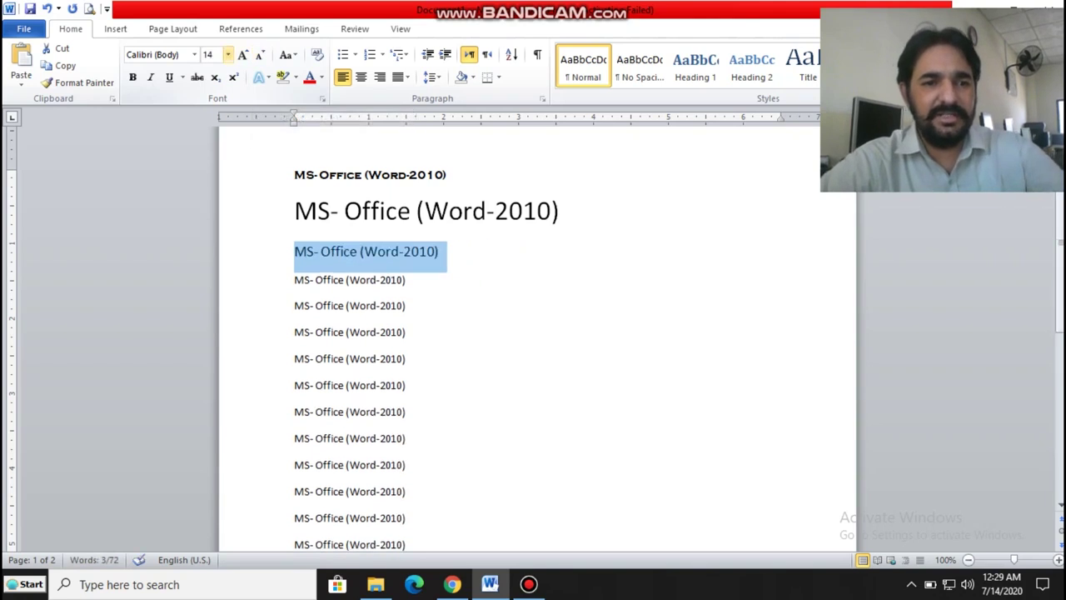
- Enlarge the third line's text with Grow Font to size 24
click(242, 54)
click(243, 54)
click(242, 54)
click(242, 54)
click(242, 54)
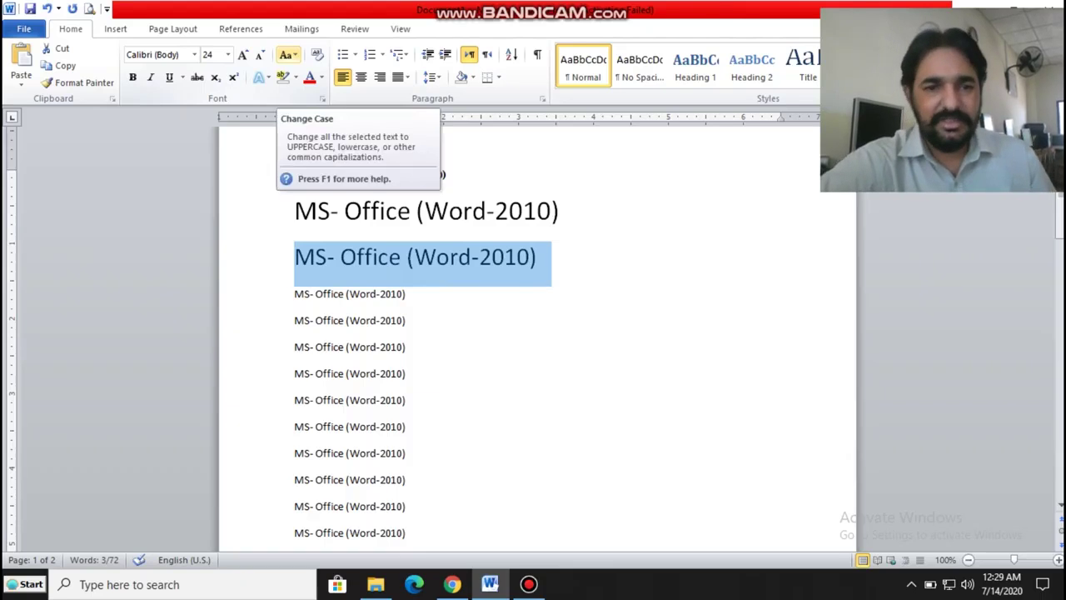
- Try UPPERCASE on the fourth line, and change its capitalization to Sentence case
click(407, 320)
drag(406, 294, 293, 294)
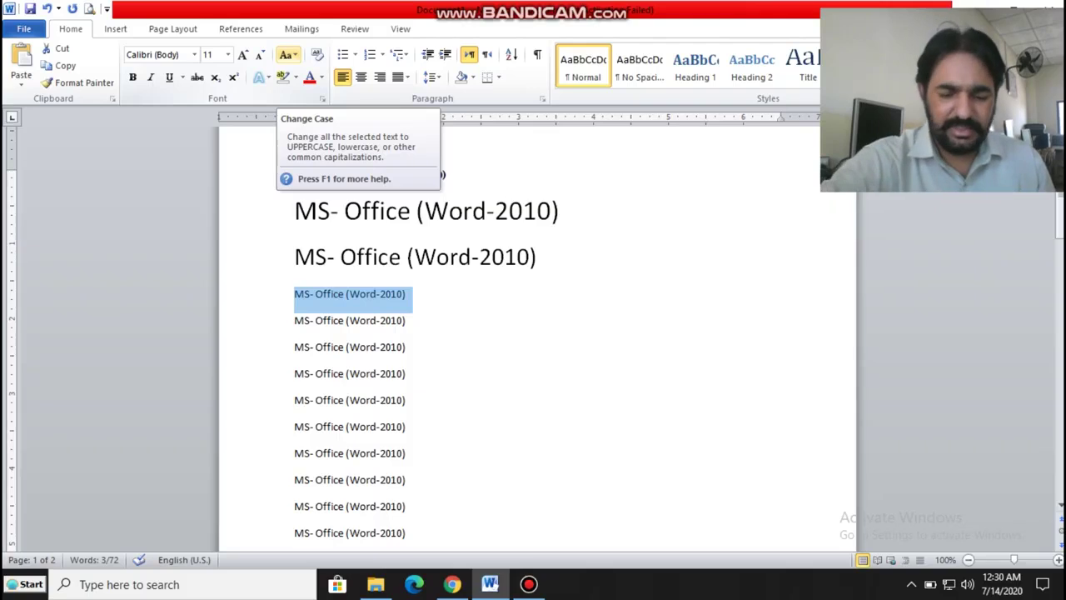
click(288, 54)
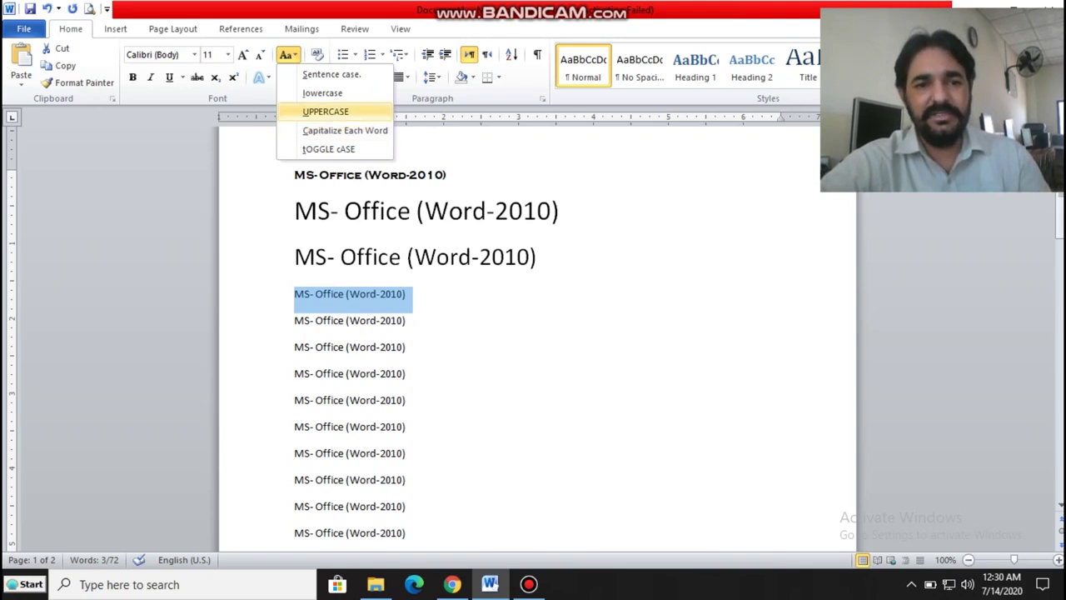
click(325, 111)
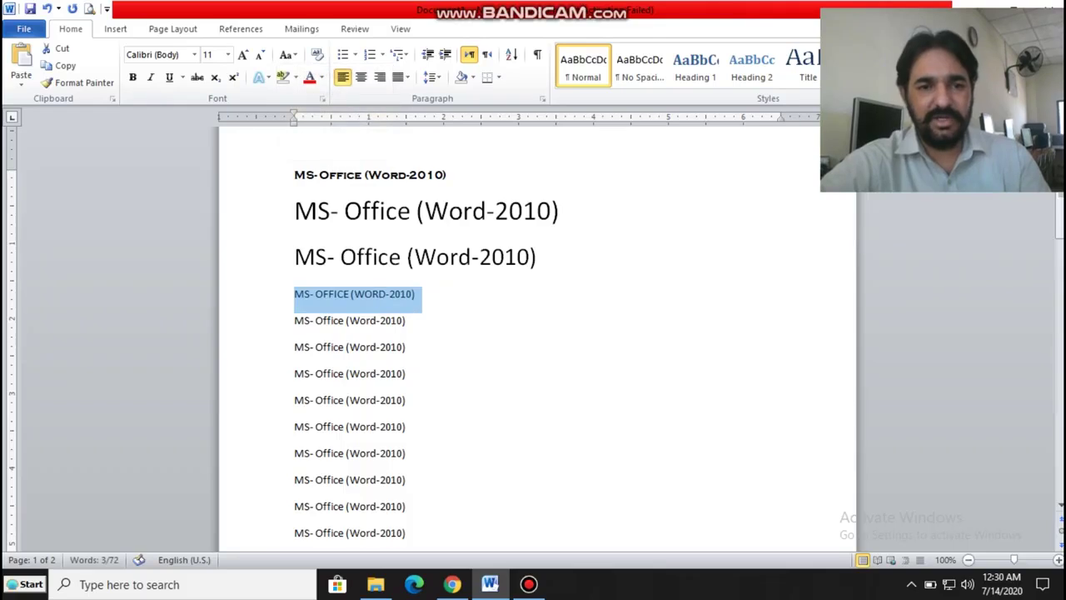
click(285, 54)
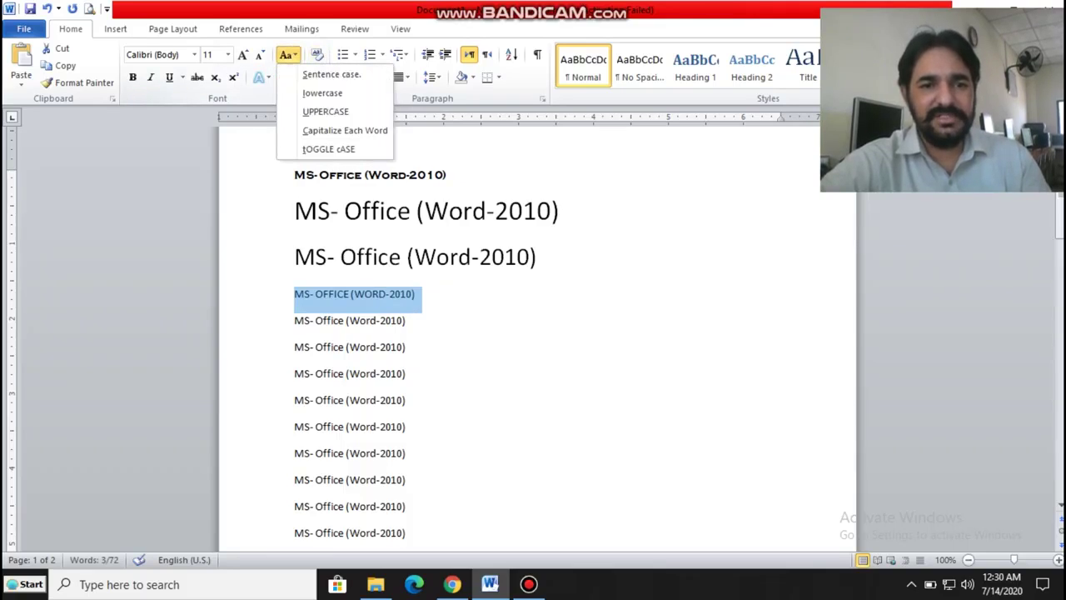
click(331, 74)
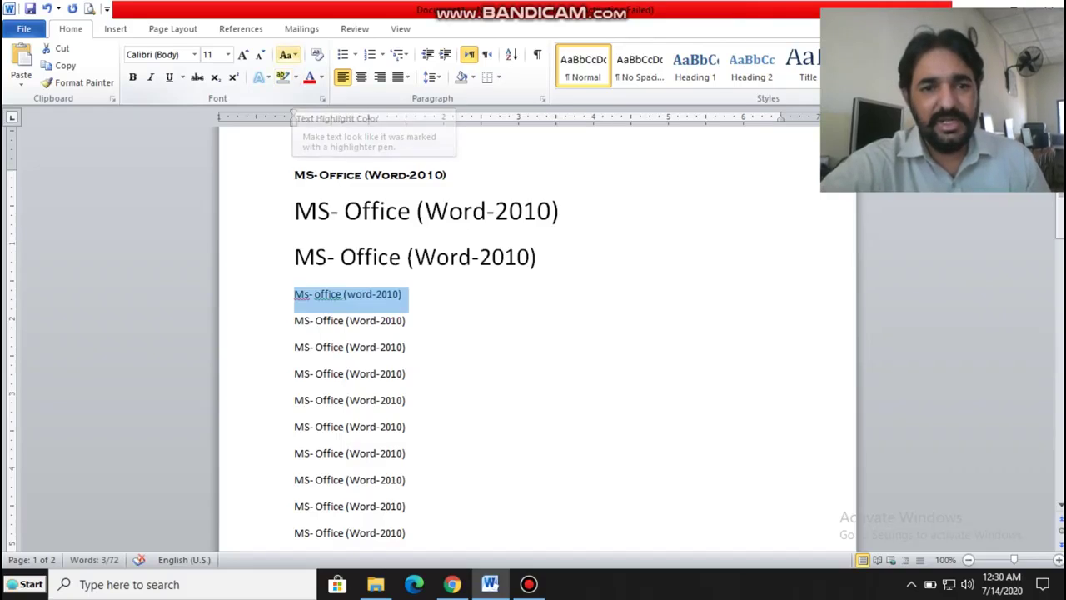
- Try the lowercase option and the UPPERCASE option on the fourth line
click(286, 54)
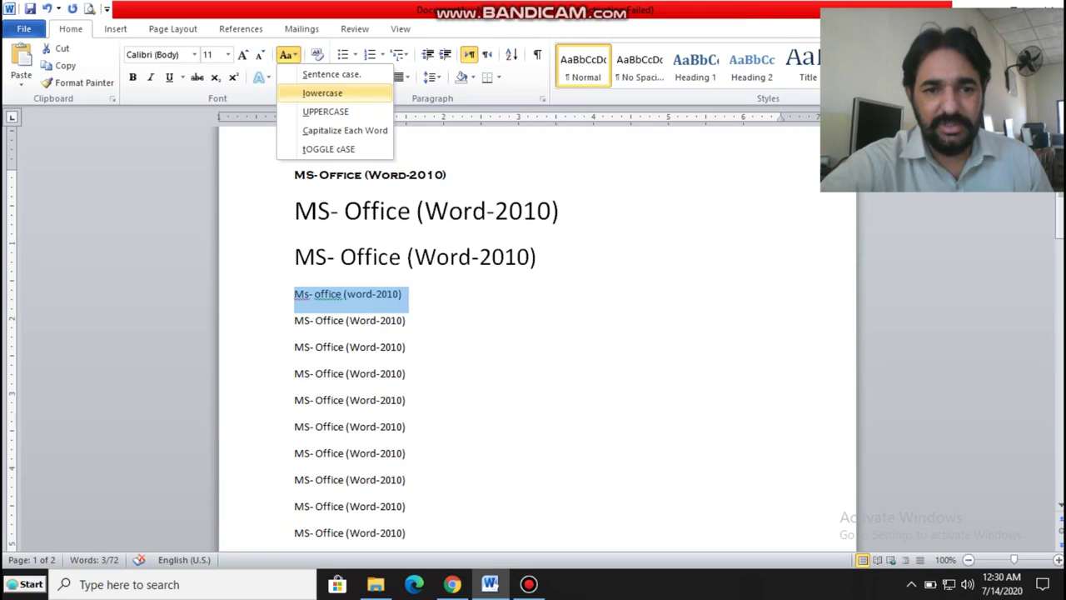
click(323, 93)
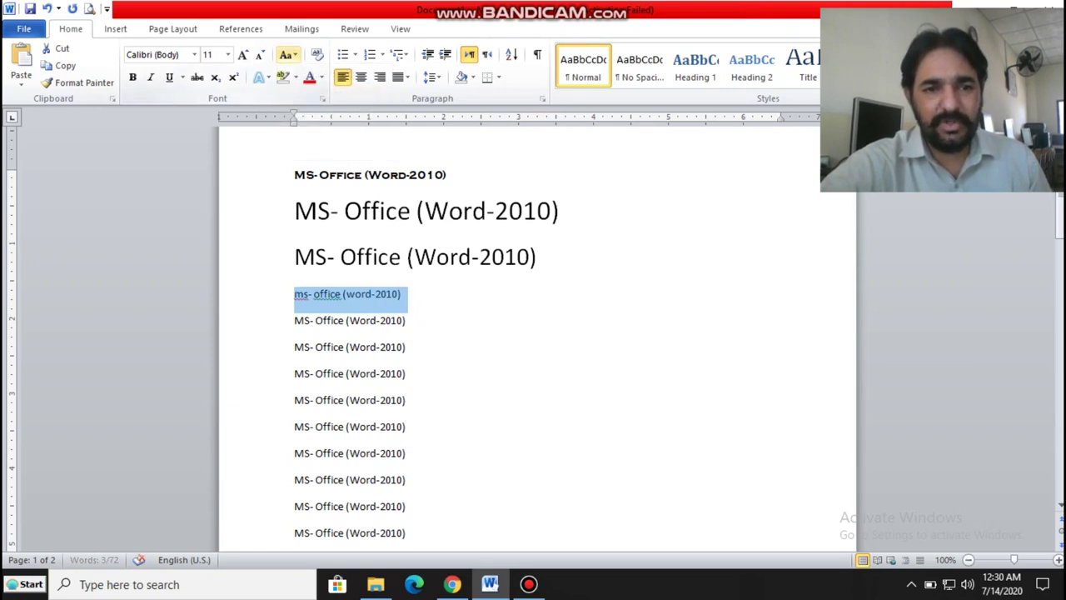
click(286, 54)
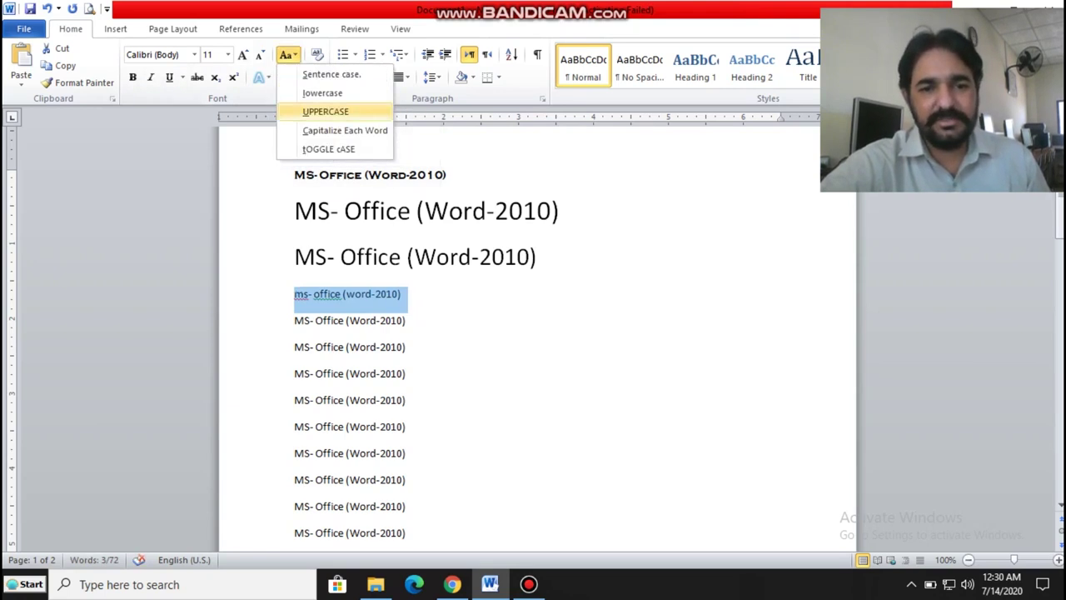
click(325, 111)
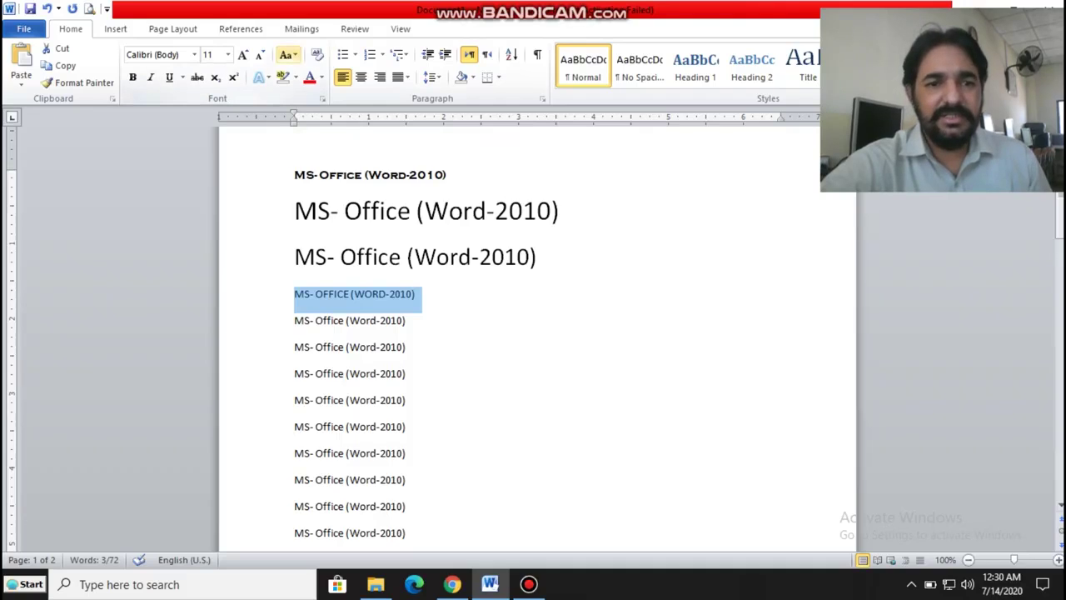
- Try Capitalize Each Word and tOGGLE cASE on the fourth line, ending on Sentence case
click(286, 54)
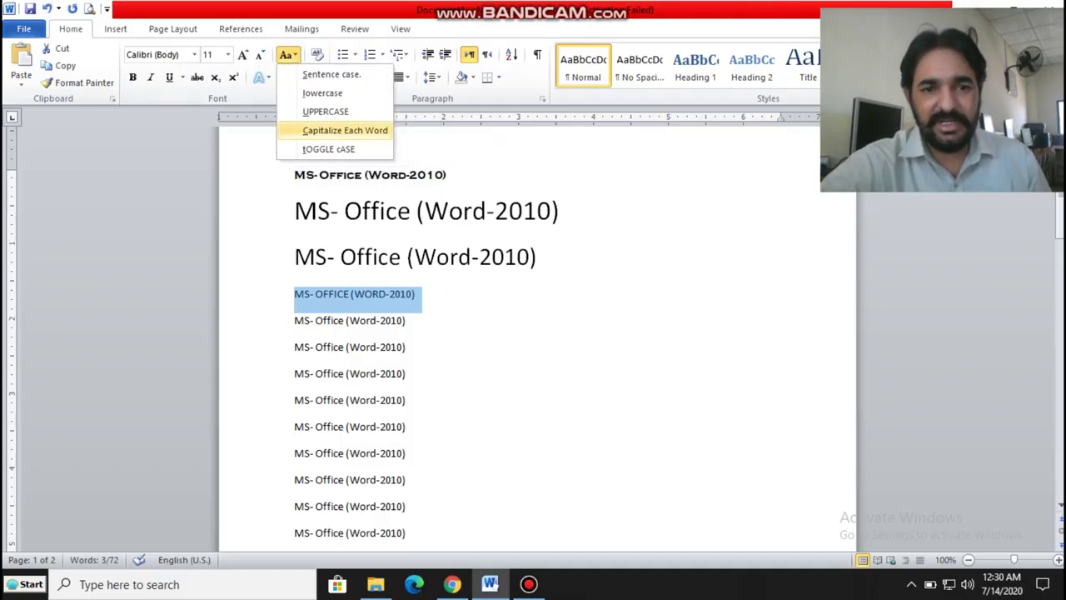
click(345, 130)
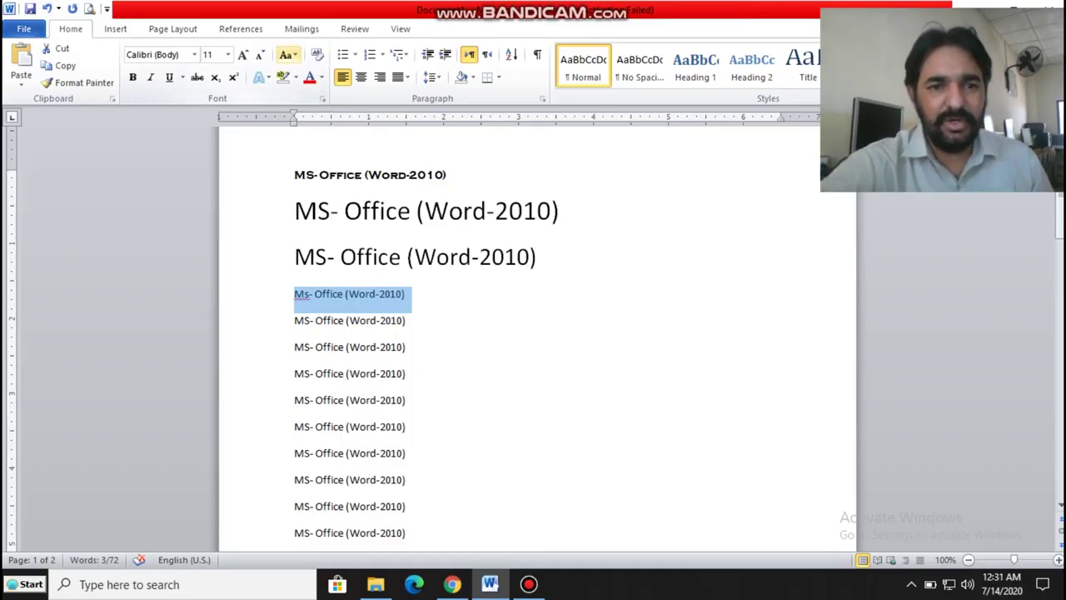
click(288, 55)
click(328, 148)
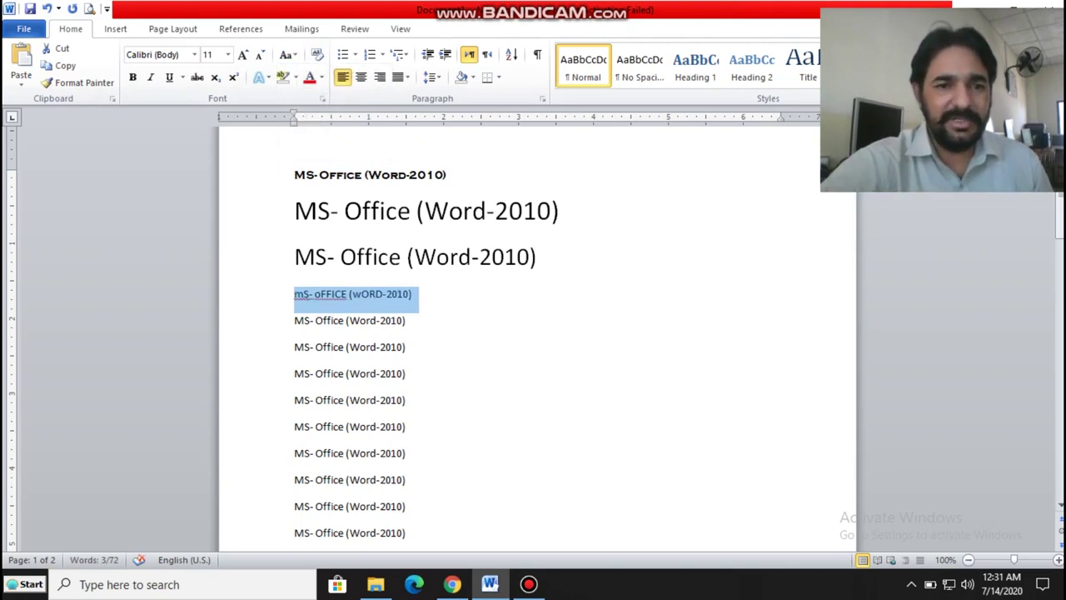
click(288, 55)
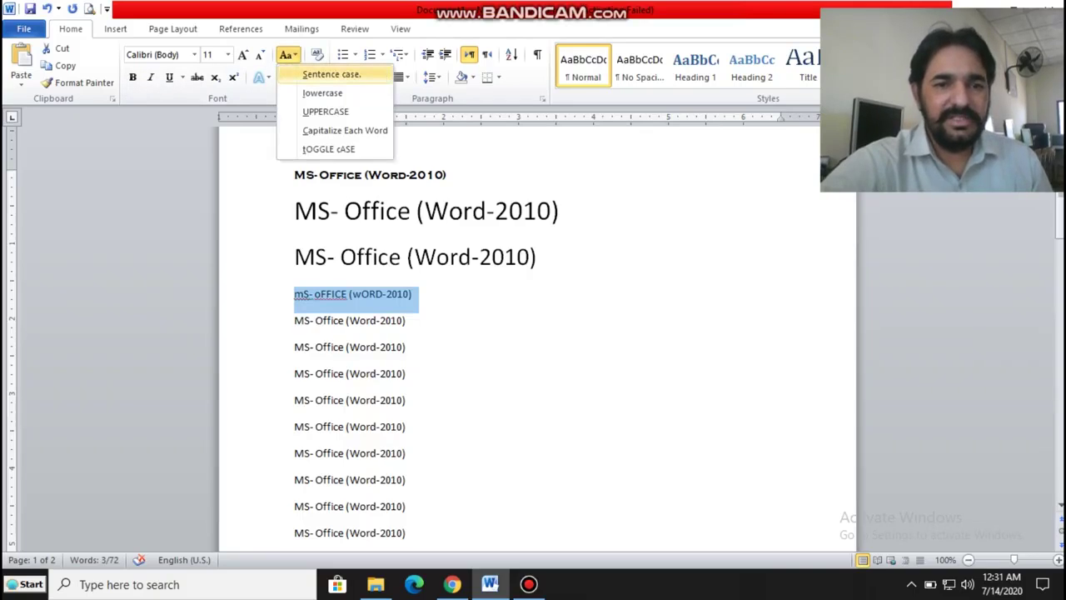
click(331, 74)
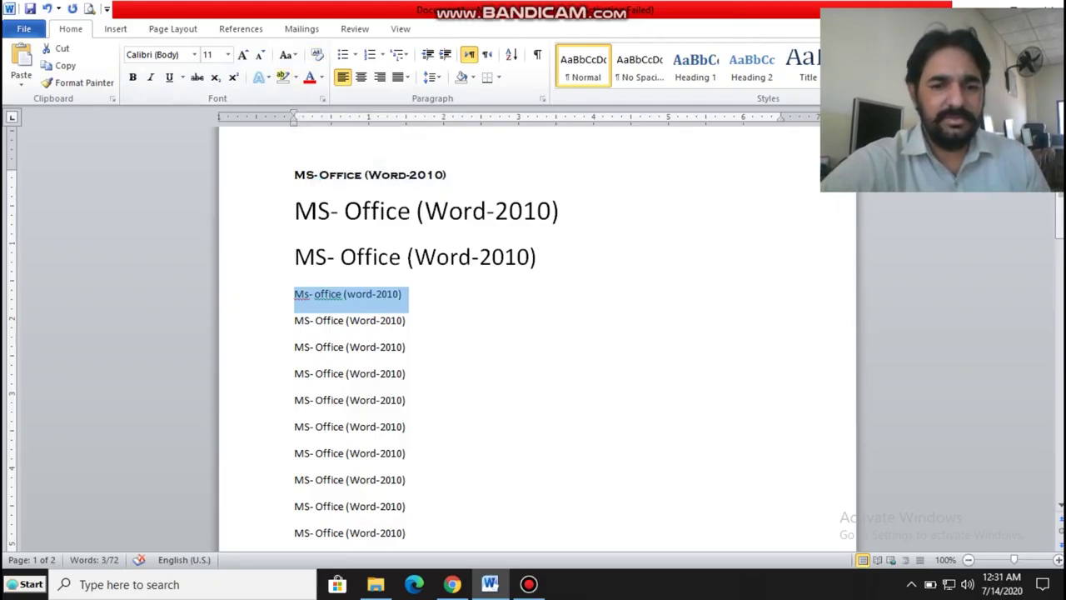
- Make the whole fifth line bold and the whole sixth line italic
click(385, 320)
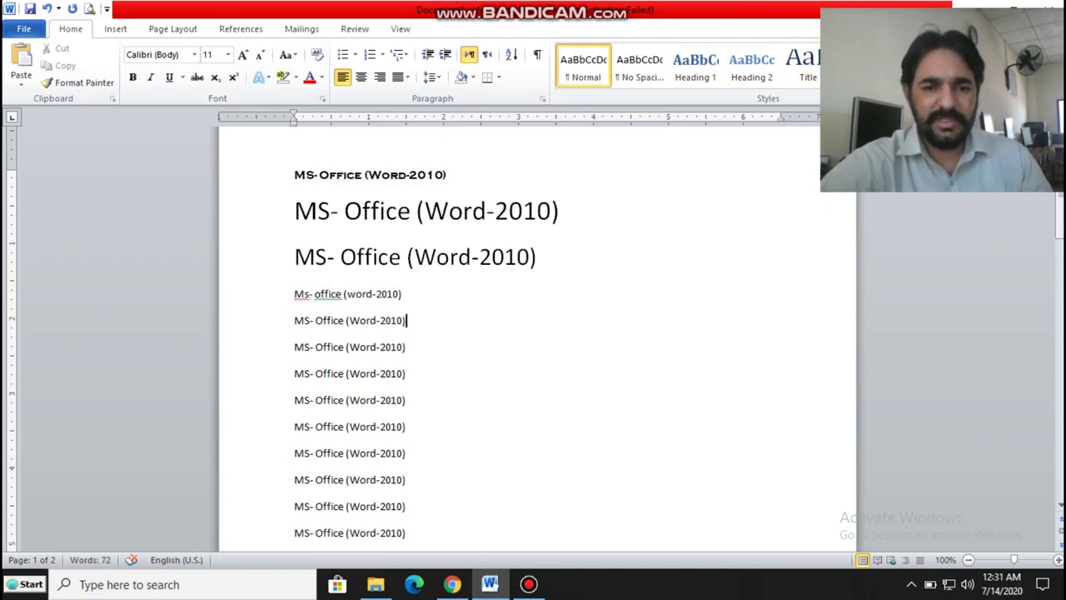
double_click(385, 321)
triple_click(385, 320)
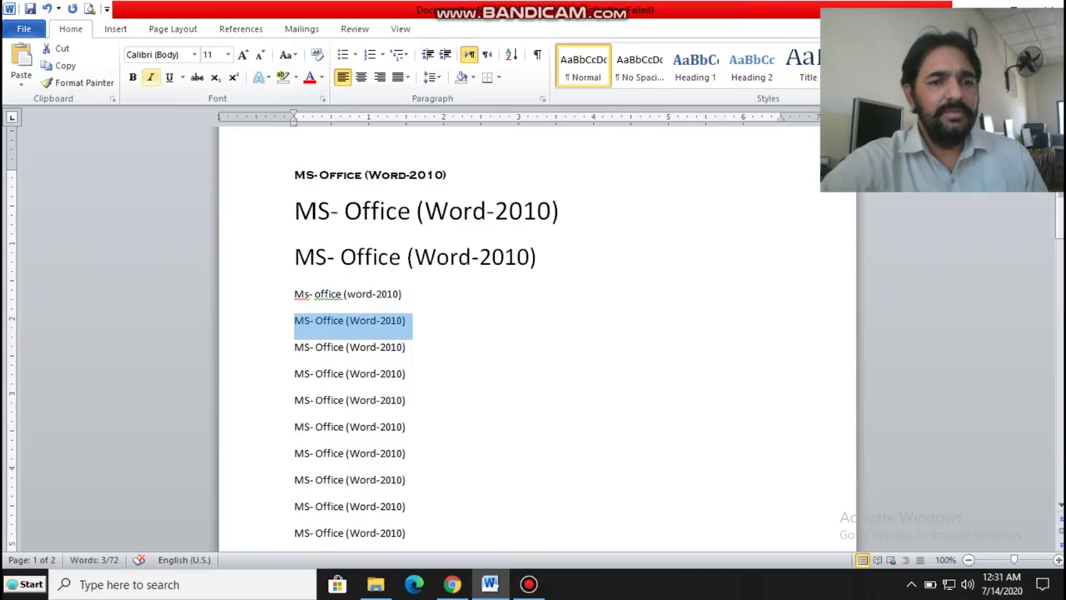
click(132, 76)
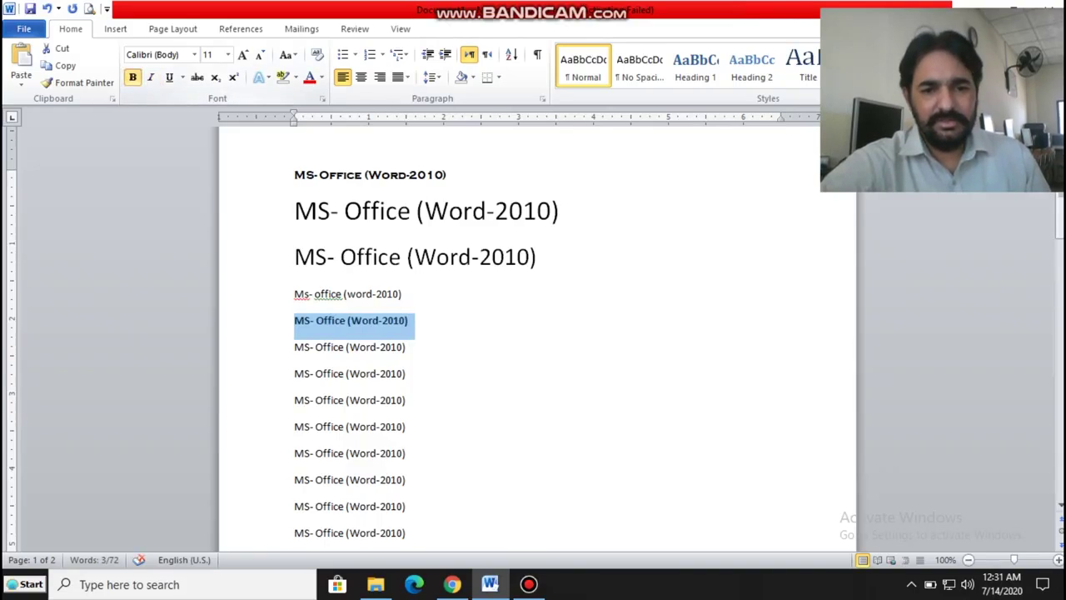
click(132, 76)
click(132, 76)
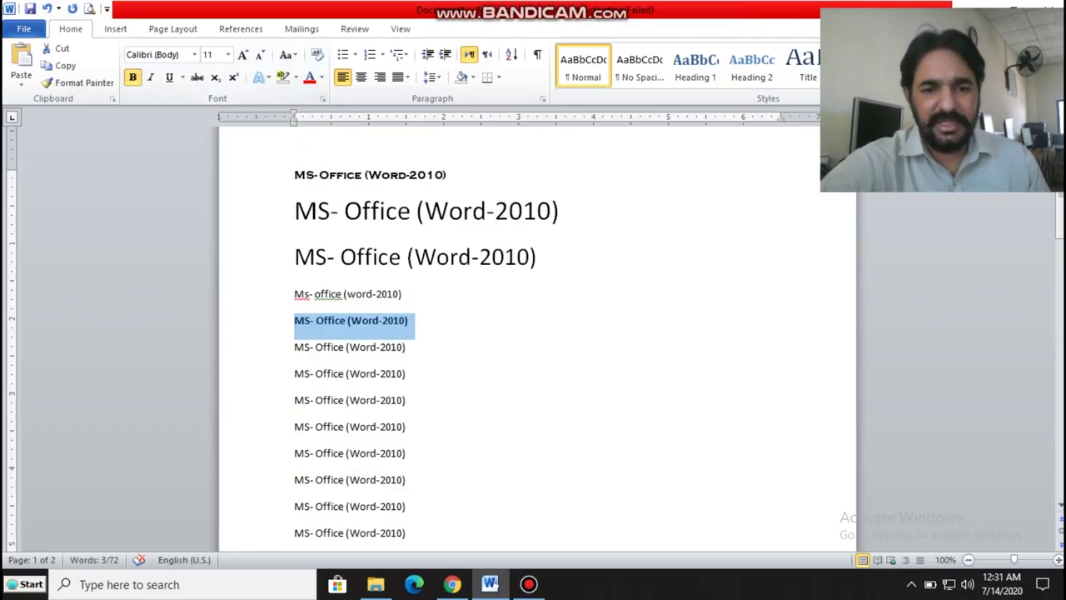
drag(409, 347, 294, 346)
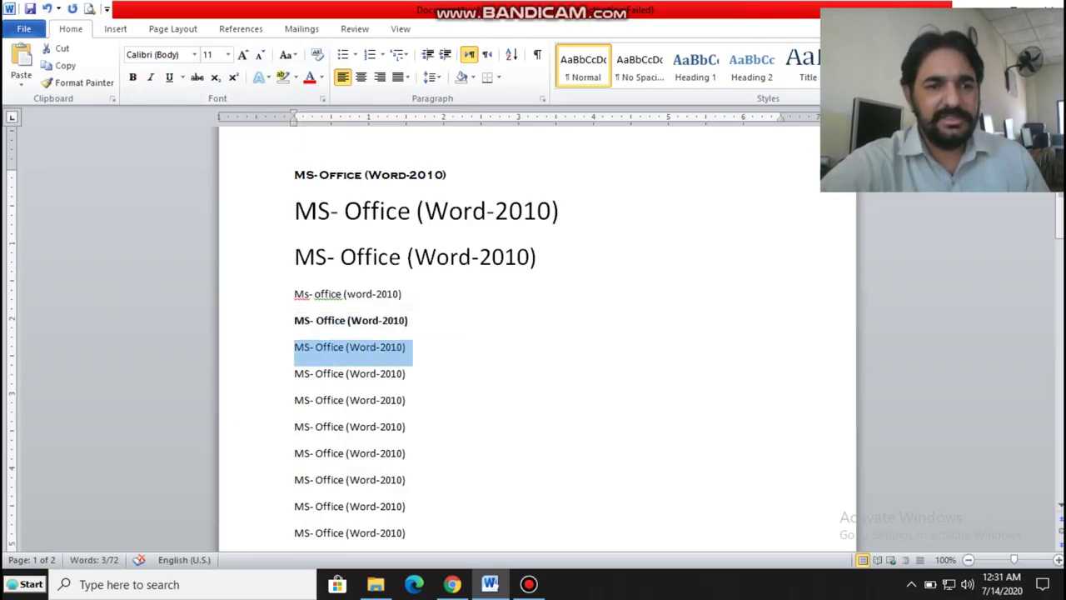
click(151, 77)
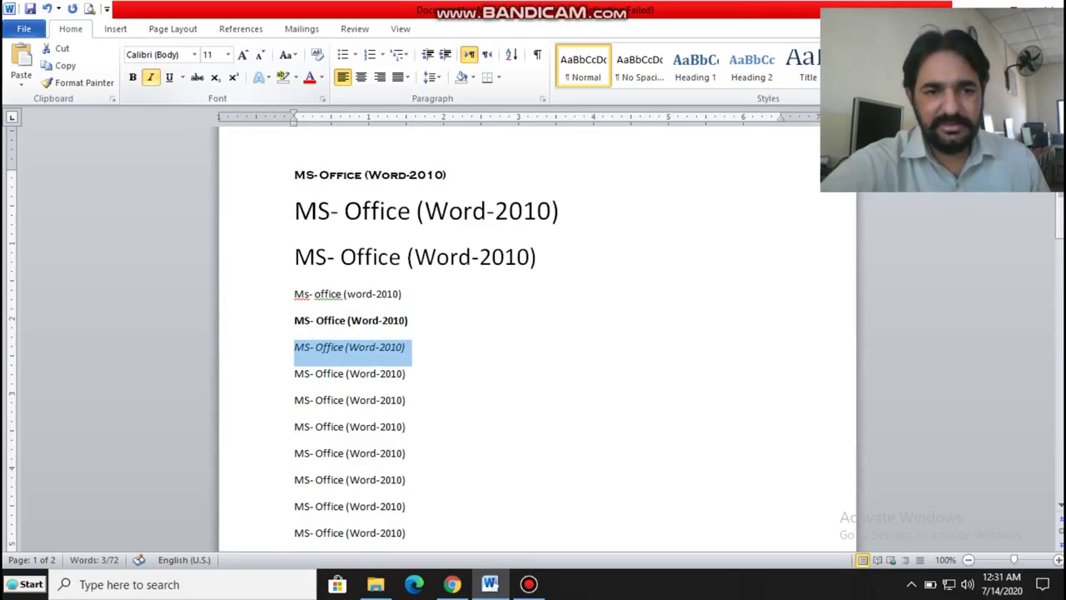
- Underline the whole seventh line and set its underline colour to red
double_click(352, 374)
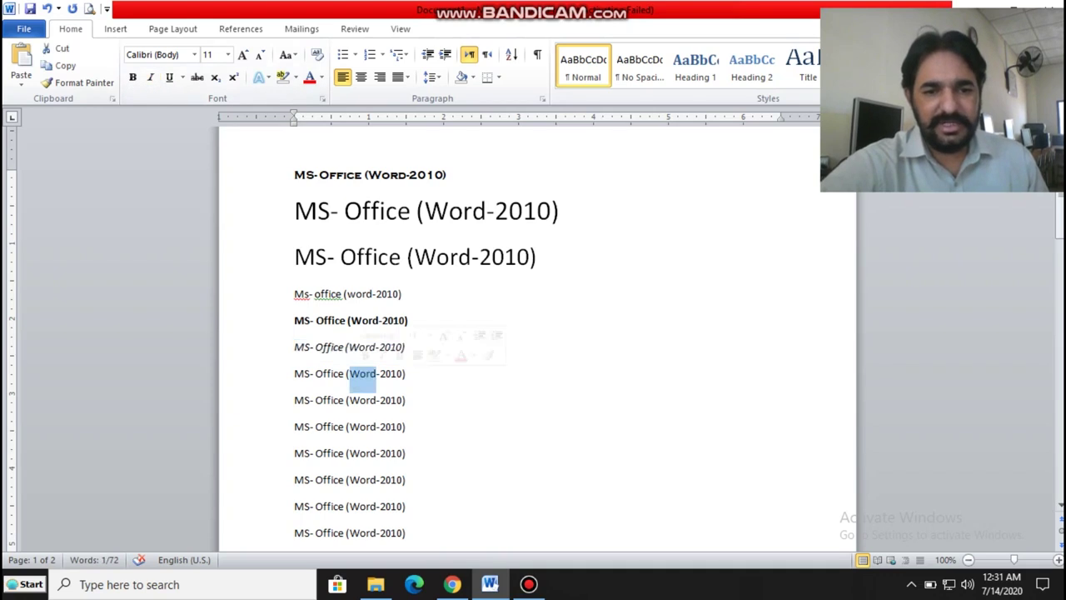
triple_click(353, 374)
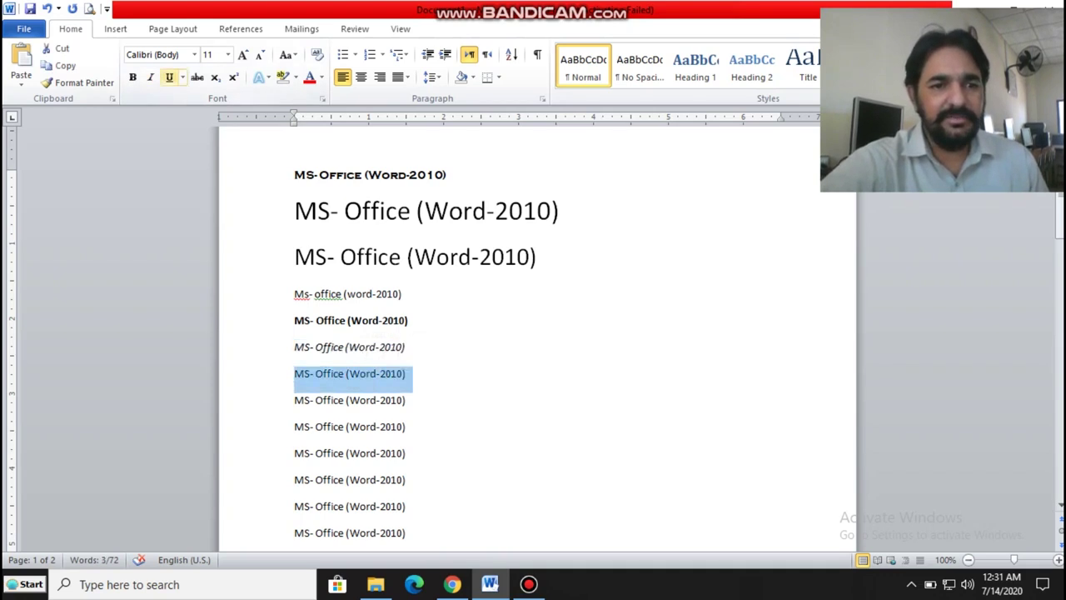
click(170, 77)
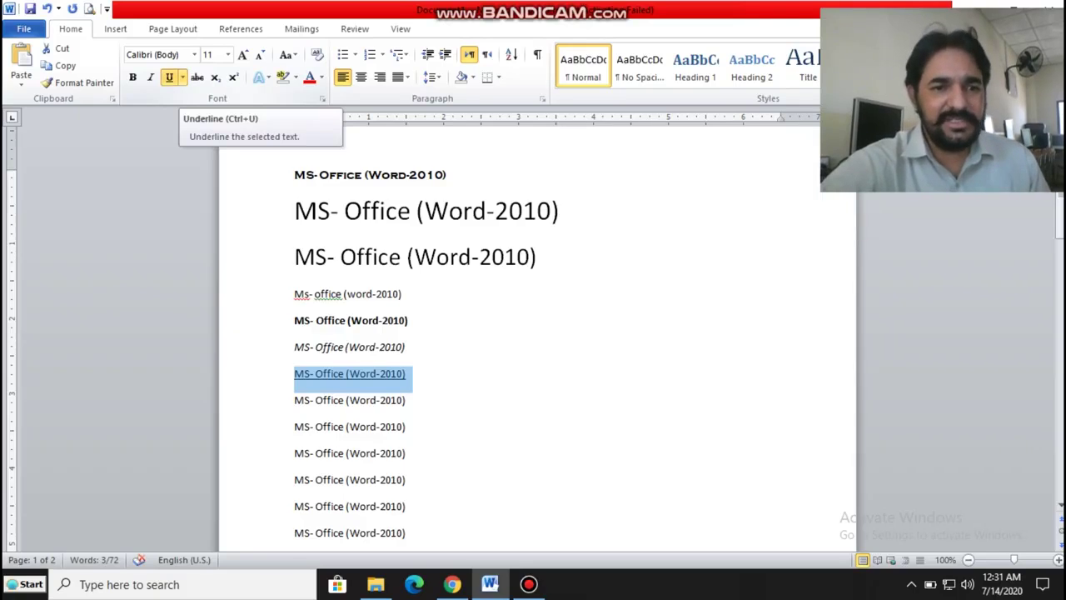
click(182, 77)
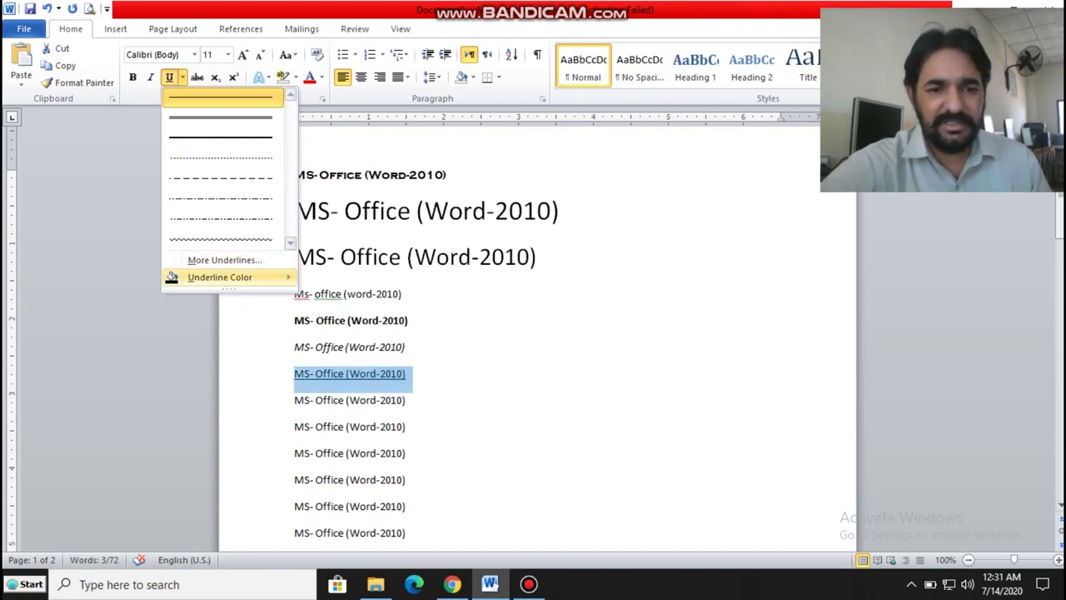
mouse_move(220, 276)
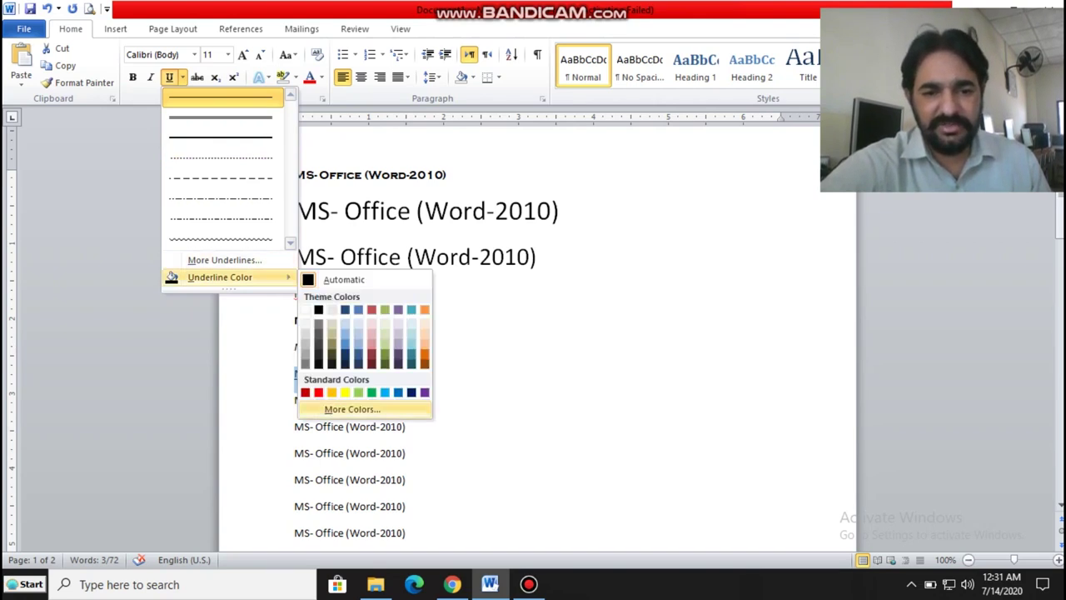
click(318, 392)
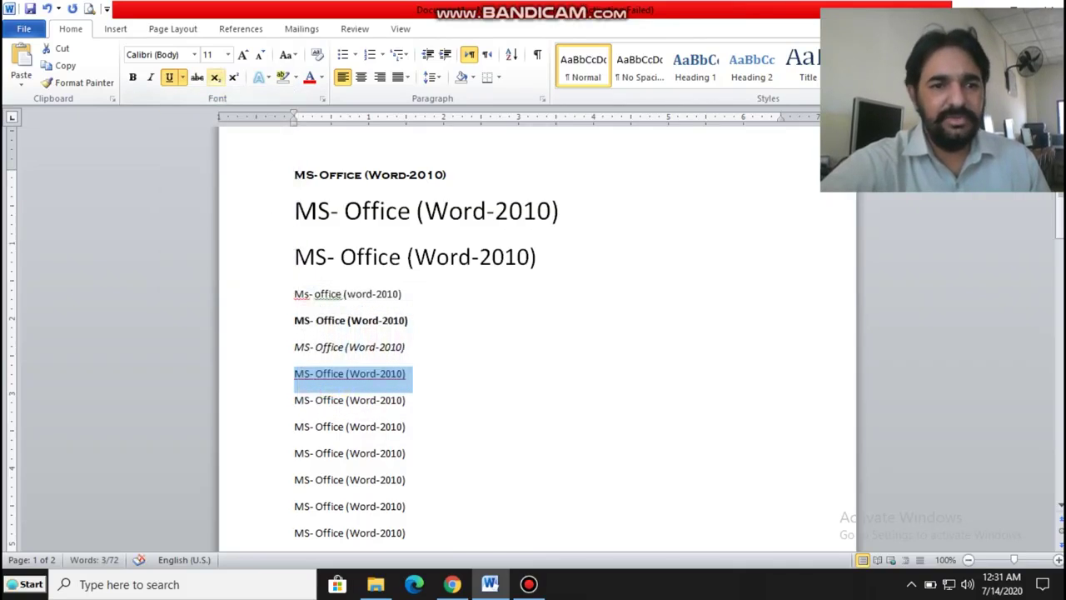
click(182, 77)
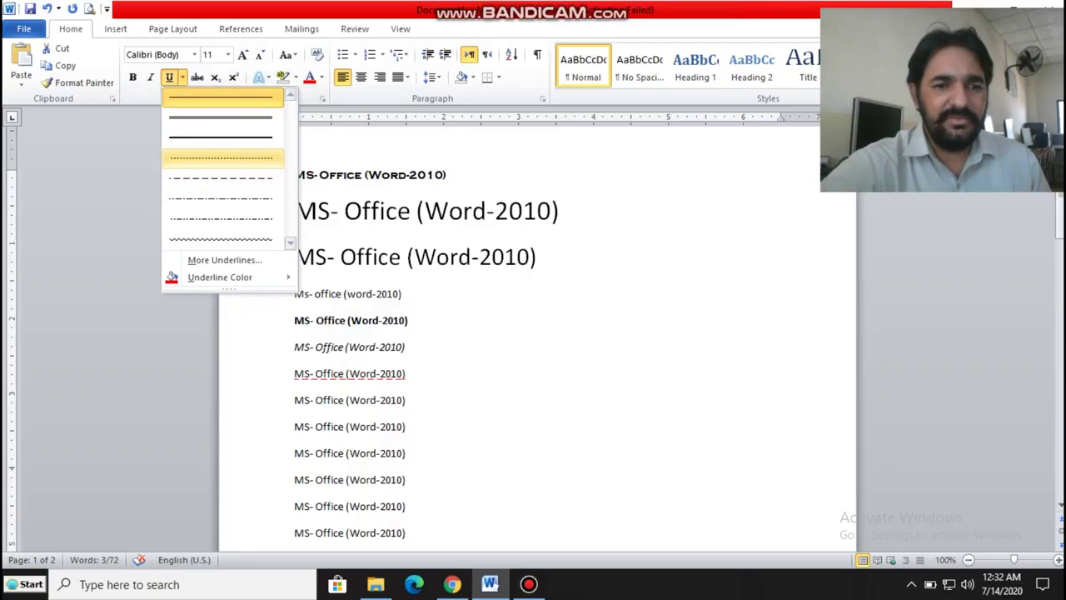
key(Escape)
- Remove the stray 0 at the end of the eighth line and strike through the whole line
click(410, 399)
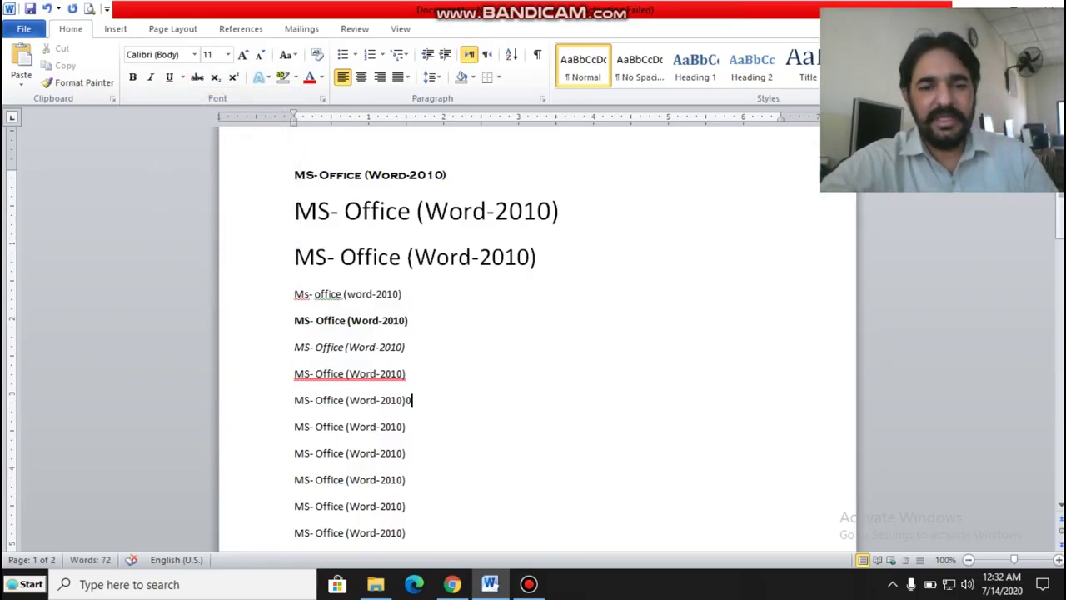
key(BackSpace)
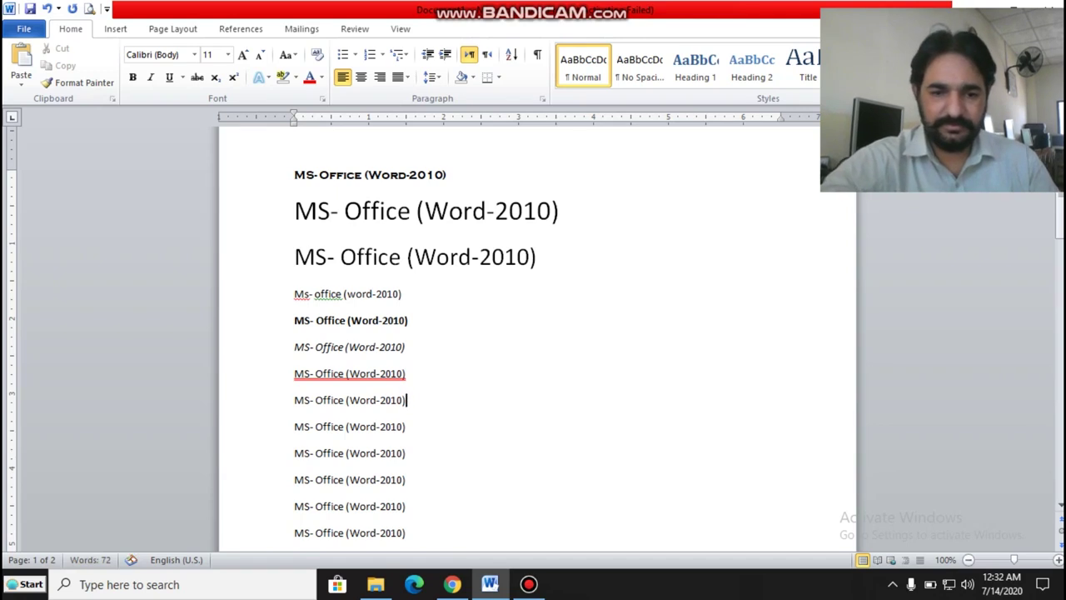
key(shift+Left)
key(shift+Left)
key(shift+Left)
key(shift+Left)
key(shift+Left)
key(shift+Left)
key(shift+Left)
key(shift+Left)
key(shift+Left)
key(shift+Left)
key(shift+Left)
key(shift+Left)
key(shift+Left)
key(shift+Left)
key(shift+Left)
key(shift+Left)
key(shift+Left)
key(shift+Left)
key(shift+Left)
key(shift+Left)
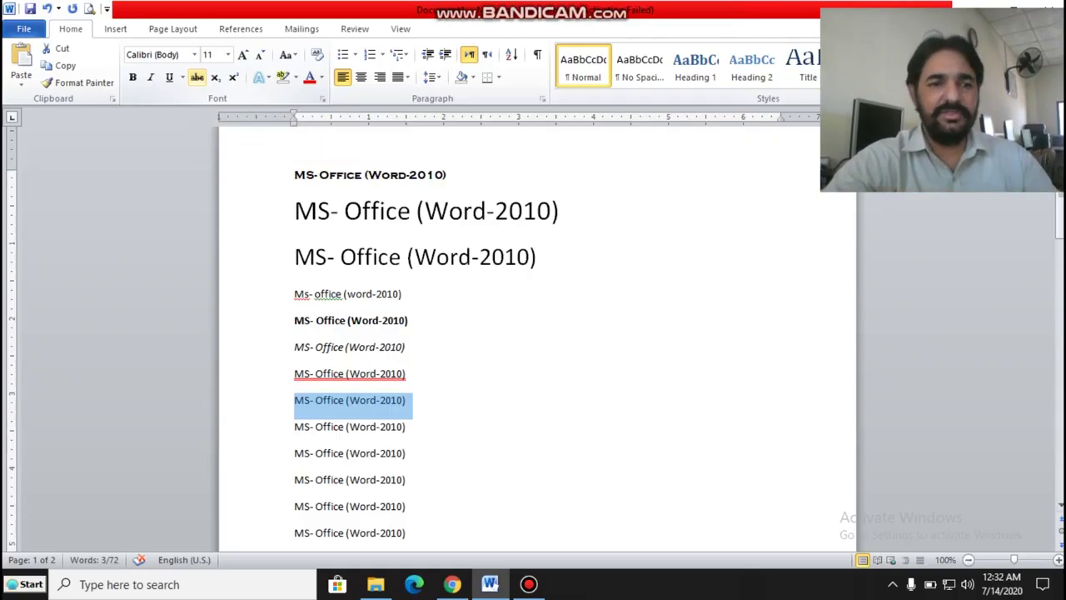
click(197, 77)
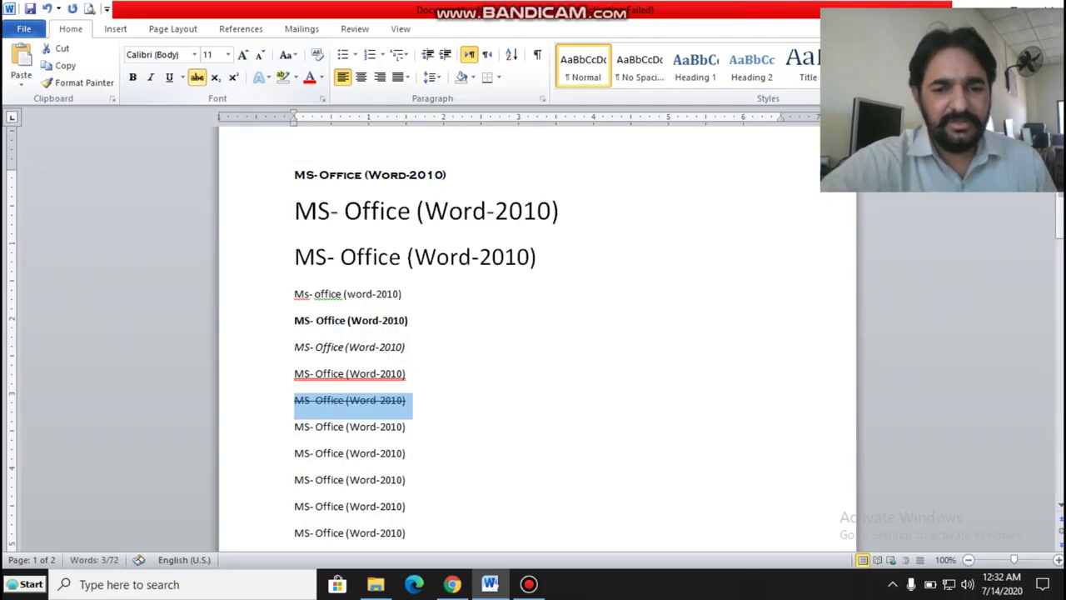
click(360, 454)
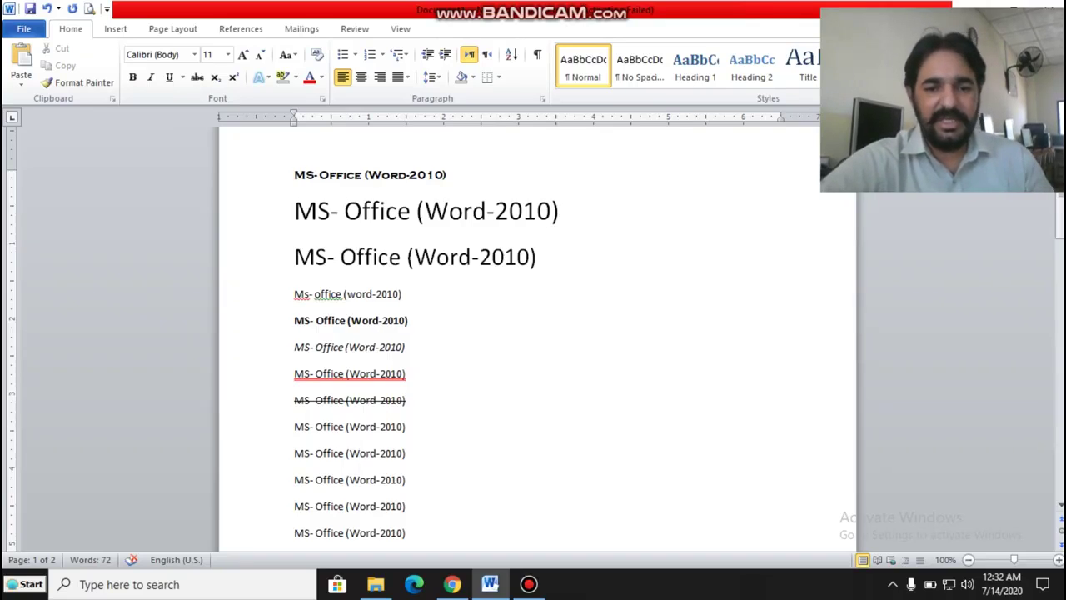
- Apply the purple text effect with a reflection to the whole ninth line
drag(381, 426, 403, 427)
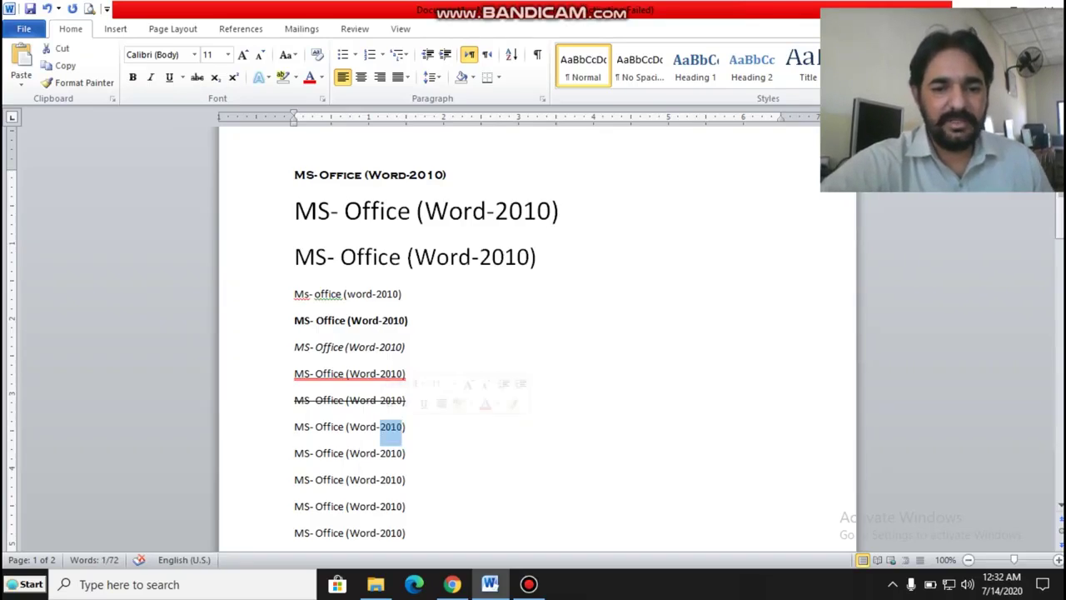
triple_click(392, 427)
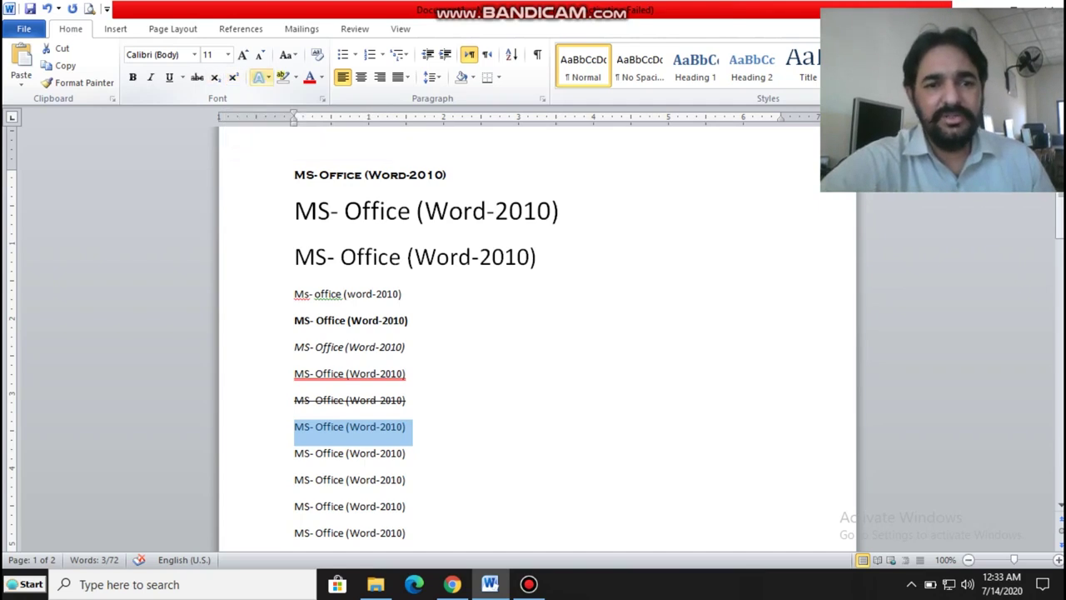
click(260, 77)
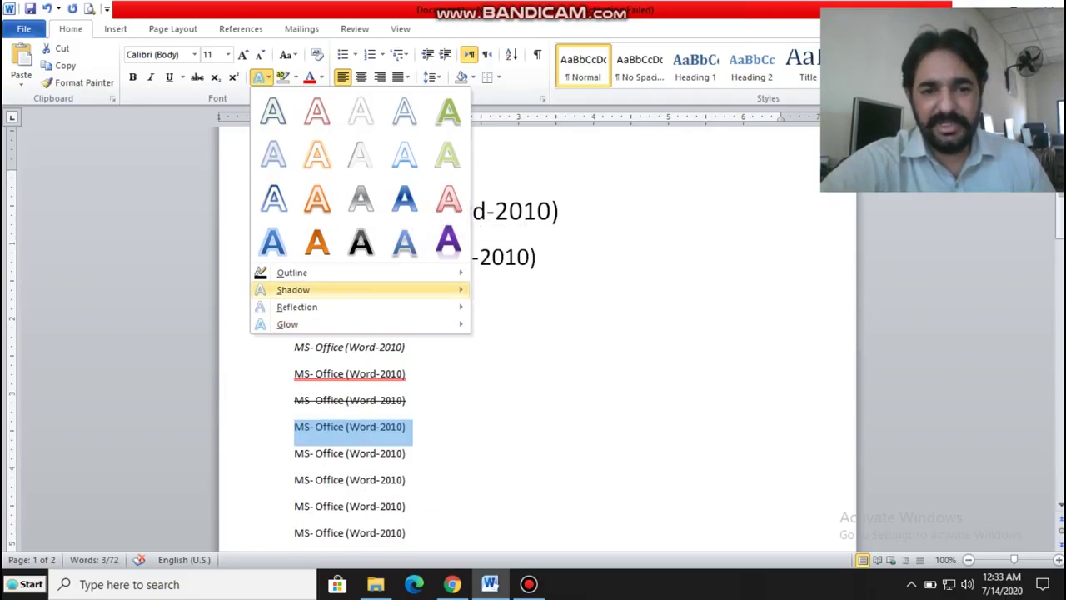
mouse_move(333, 289)
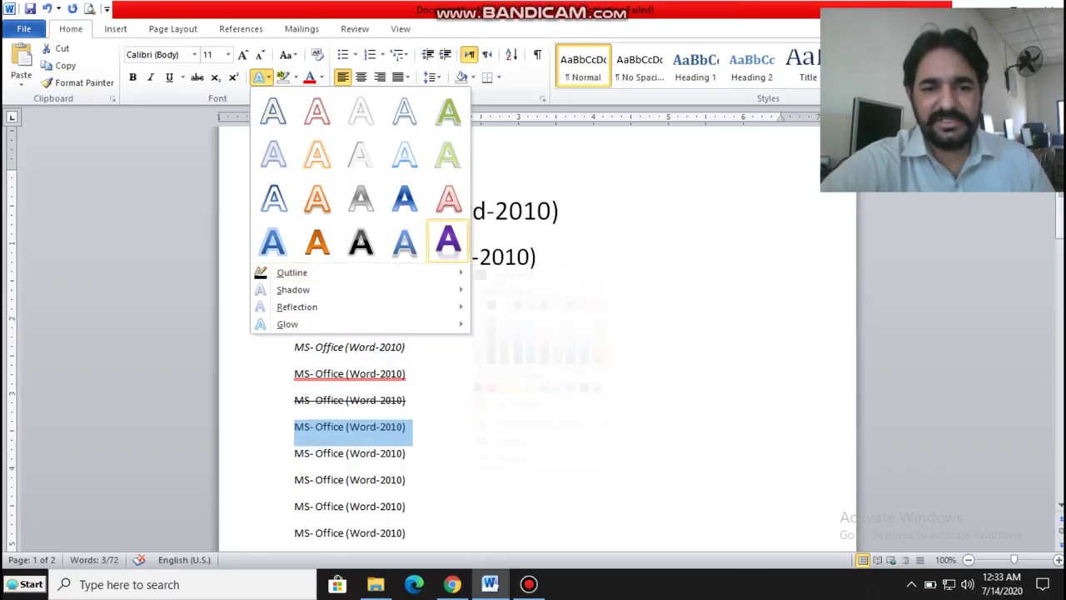
click(448, 241)
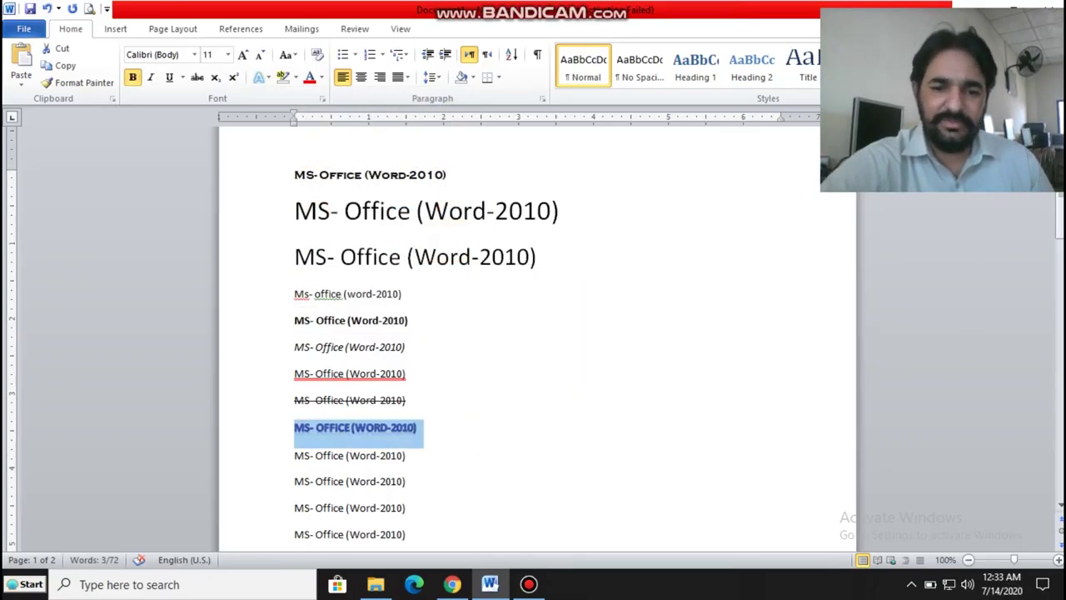
click(418, 427)
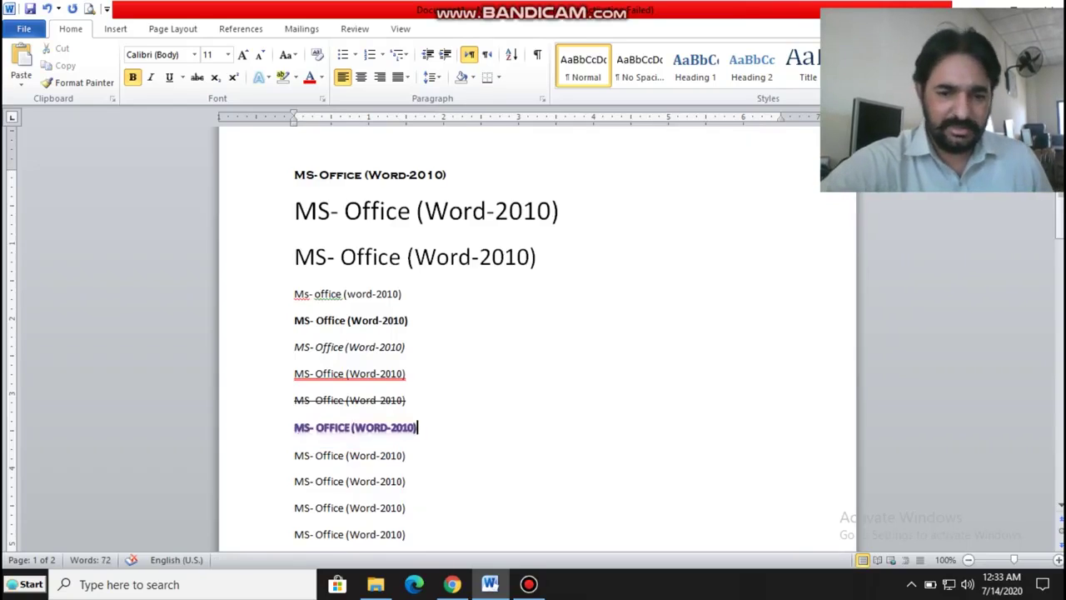
- Highlight the whole tenth line, below the purple one, in yellow
drag(408, 455, 294, 457)
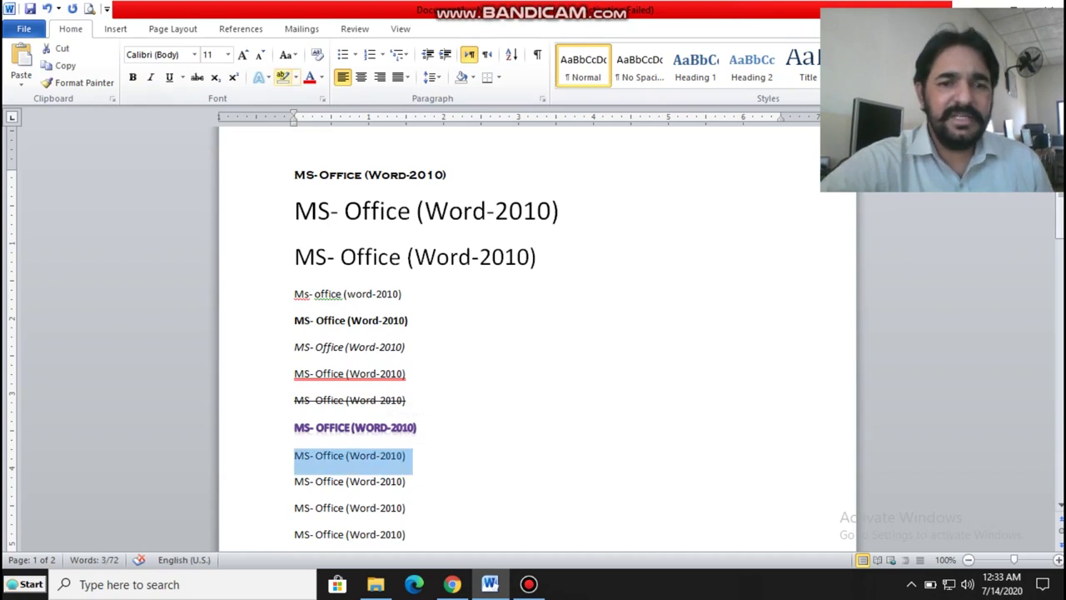
click(295, 76)
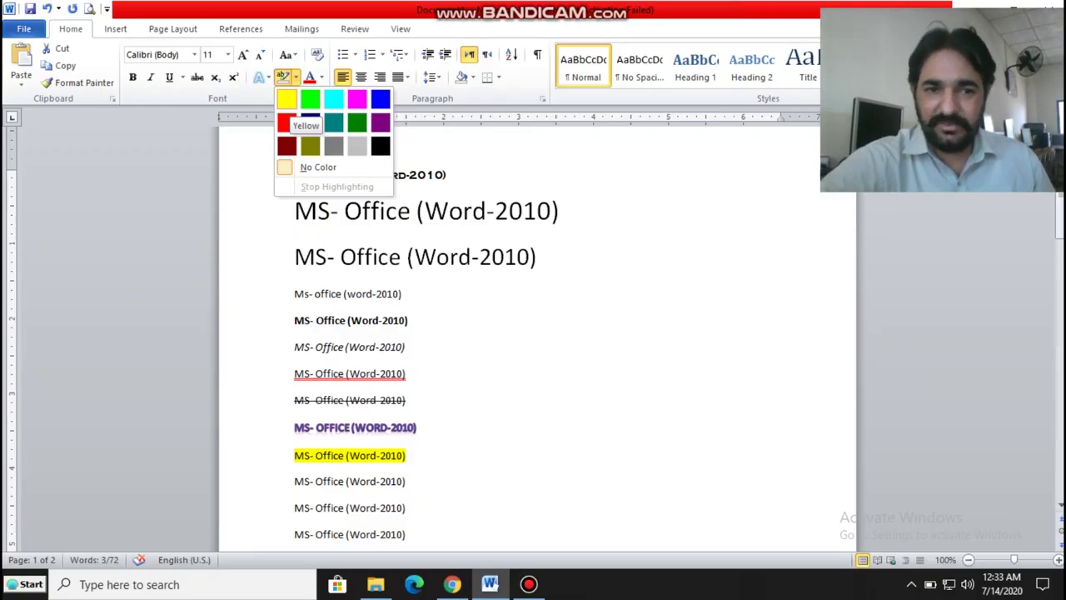
click(287, 100)
click(407, 456)
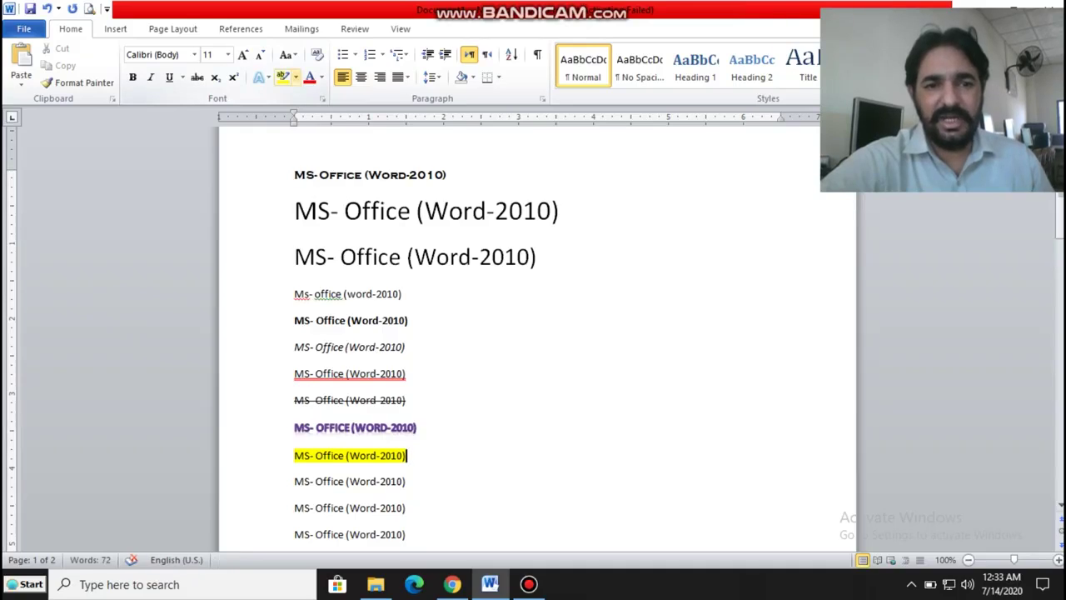
- Highlight the whole eleventh line, below the yellow one, in turquoise
click(295, 76)
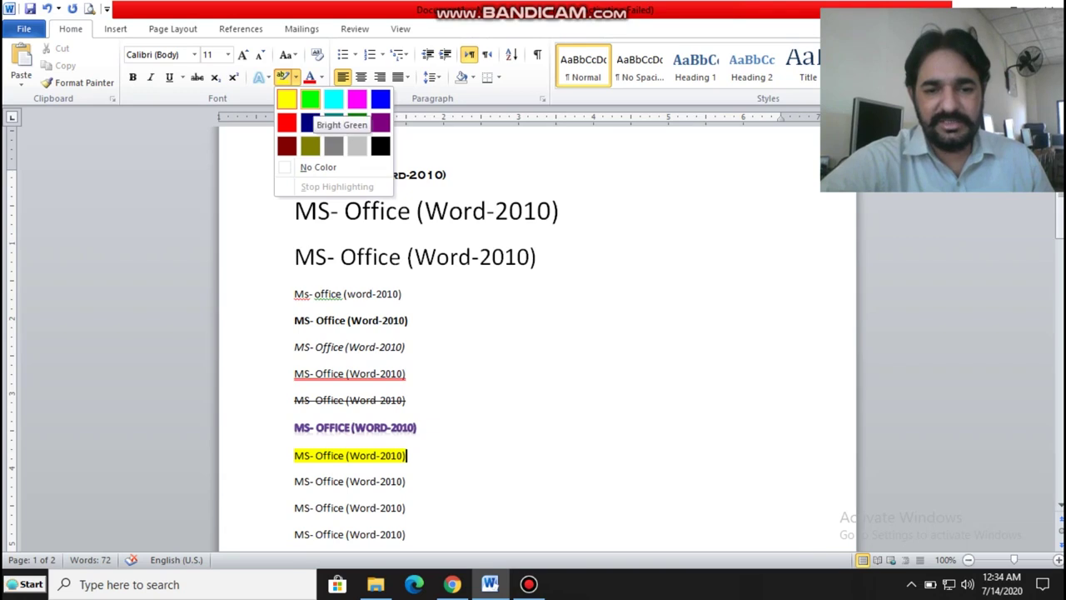
click(352, 480)
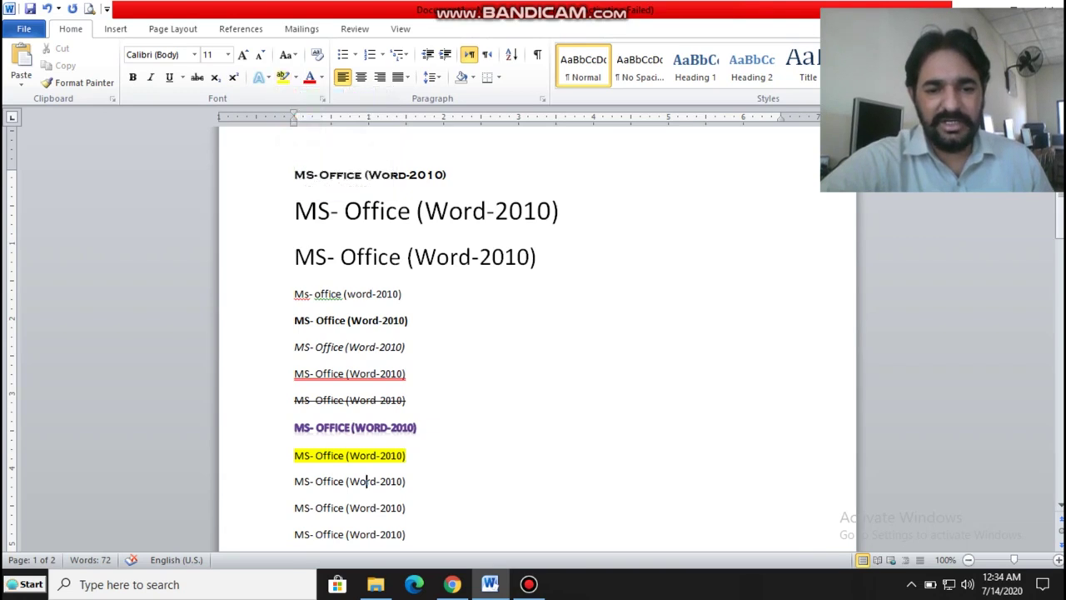
triple_click(353, 481)
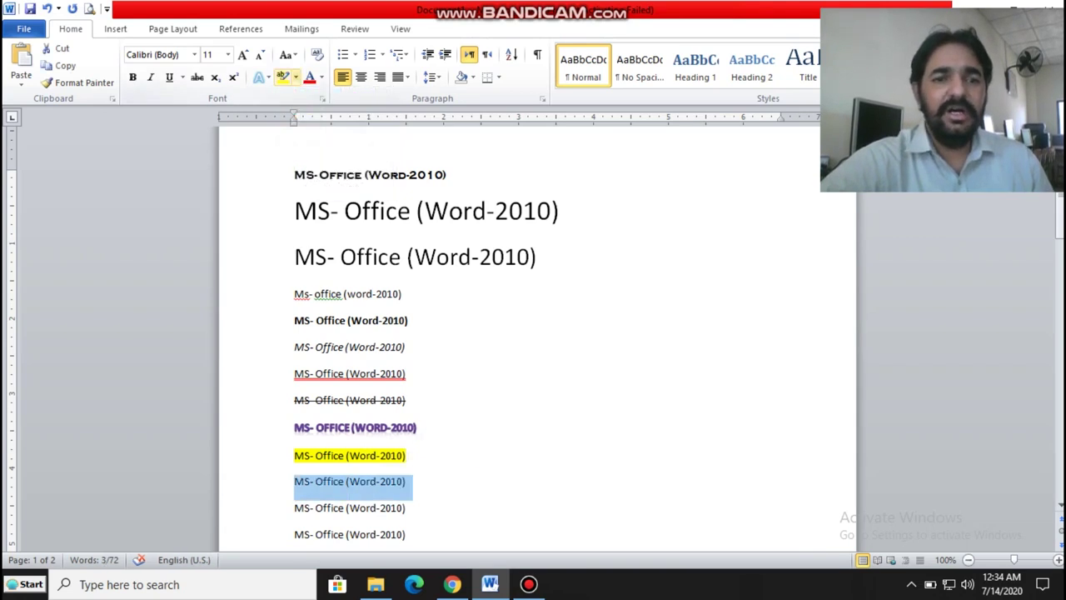
click(296, 76)
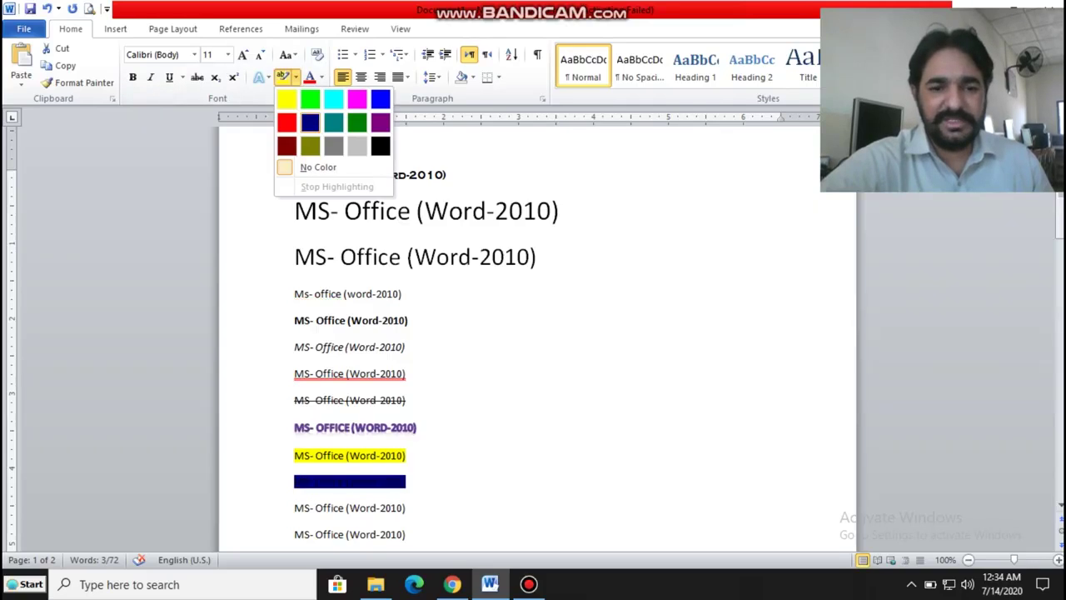
click(333, 99)
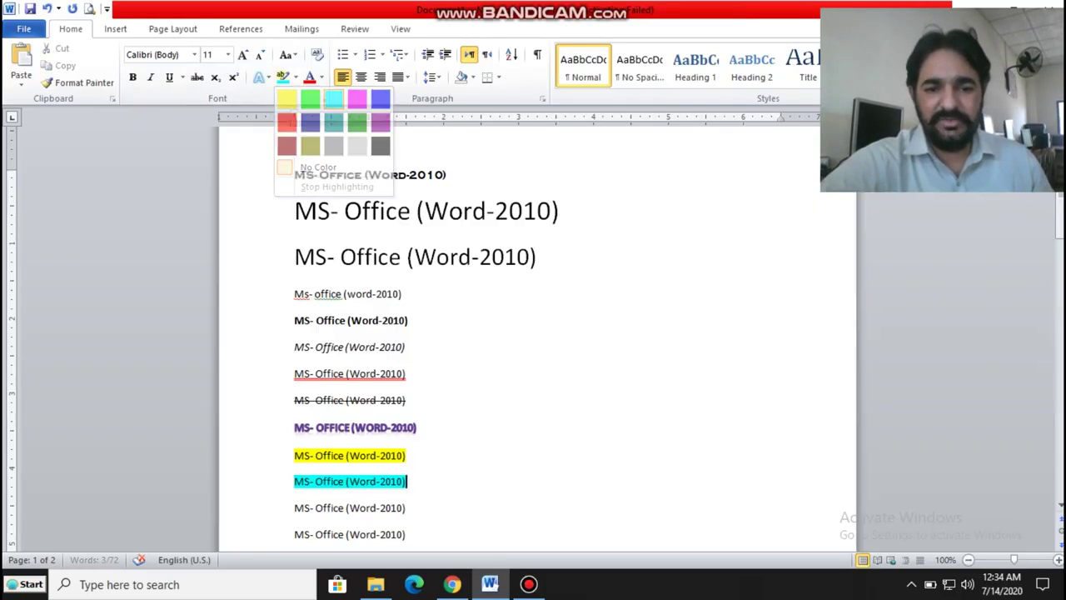
click(407, 482)
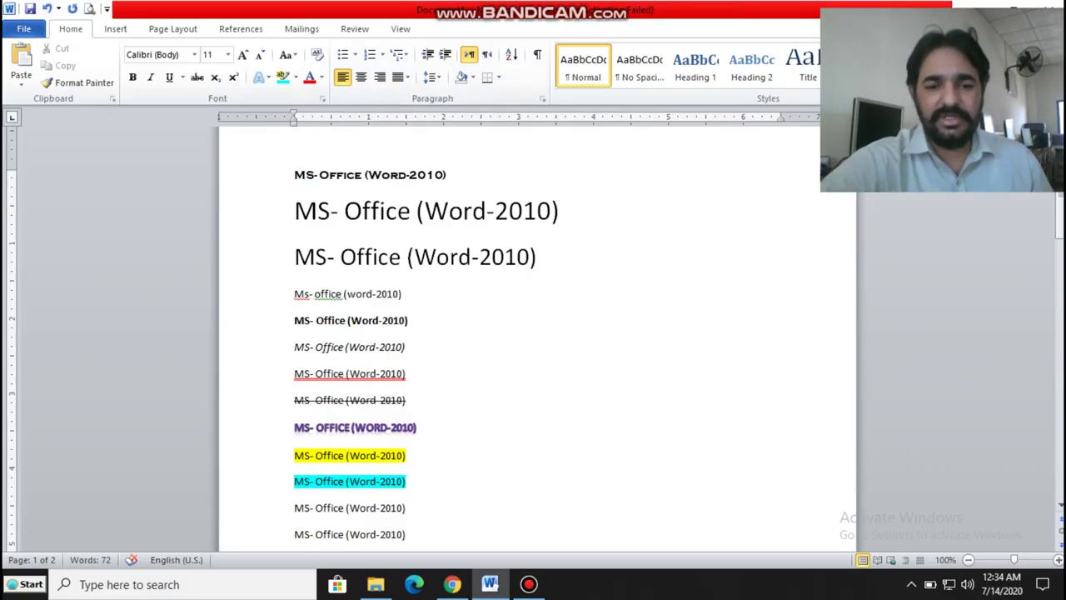
- Change the font colour of the whole twelfth line to standard green
double_click(362, 481)
triple_click(362, 482)
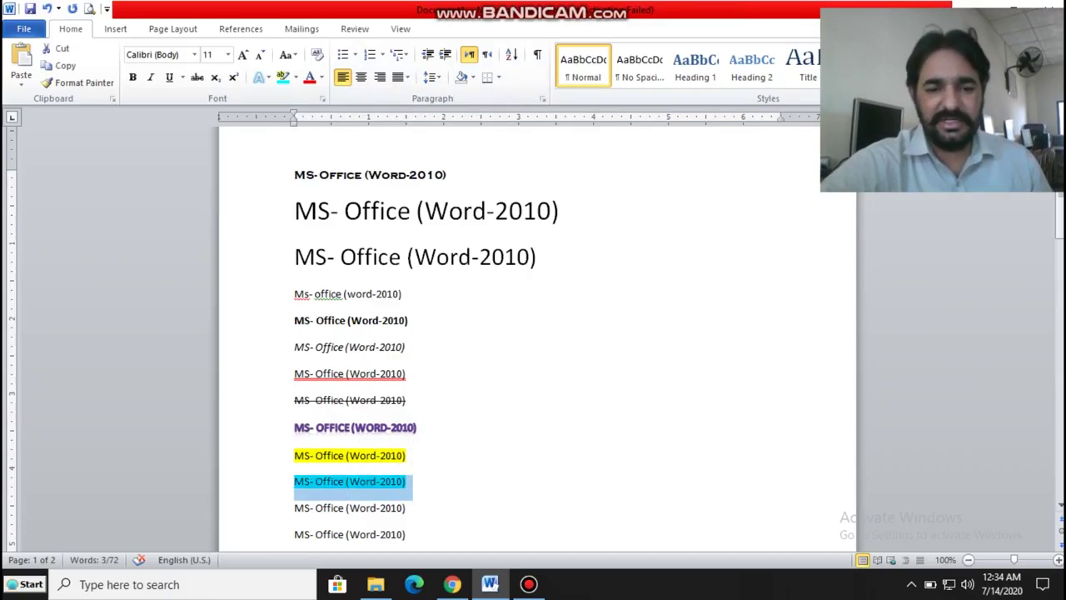
double_click(362, 508)
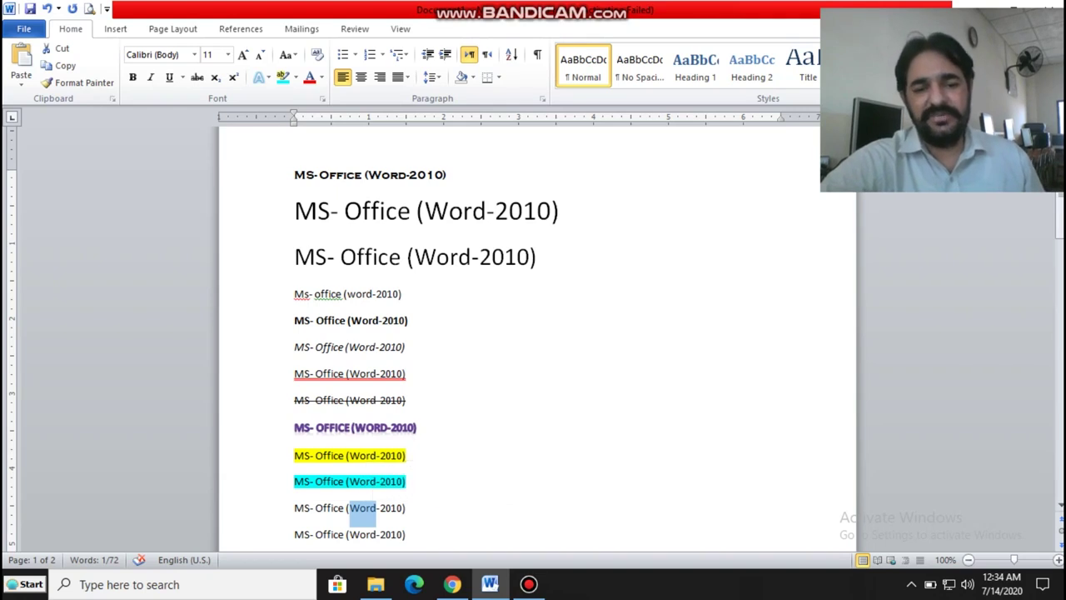
triple_click(363, 508)
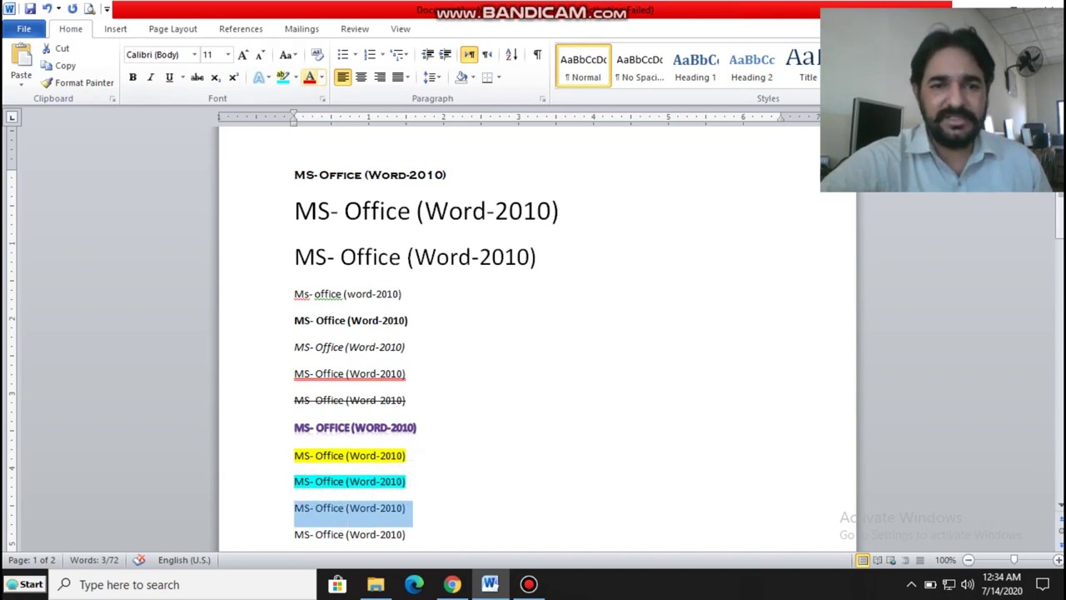
click(322, 76)
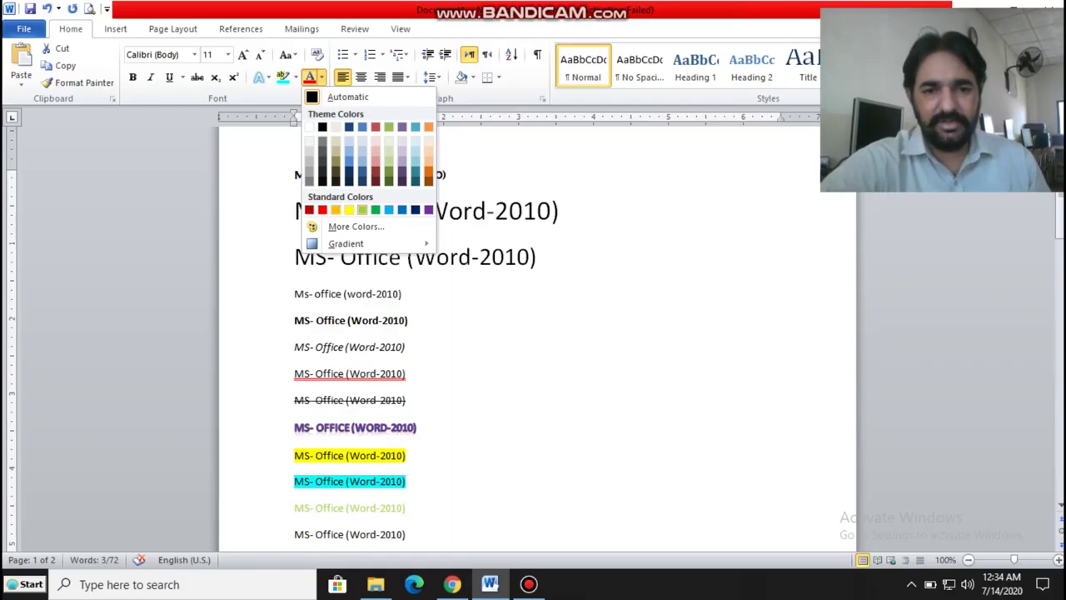
click(375, 210)
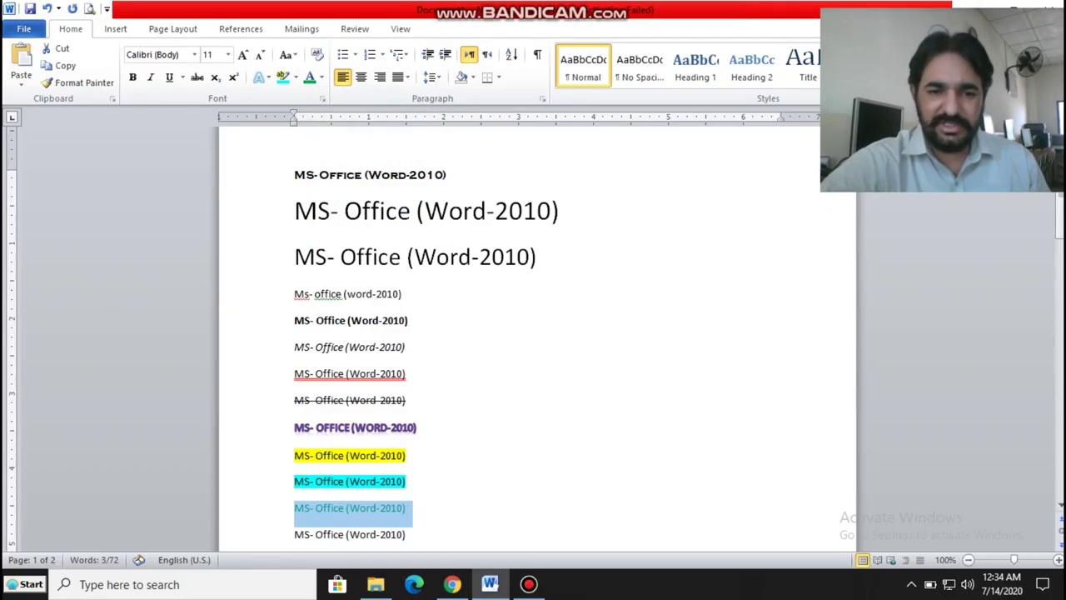
- Look over the formatted lines and the remaining plain copies further down the page
click(418, 427)
click(407, 455)
click(406, 481)
key(Down)
key(Down)
key(Down)
key(Down)
key(Down)
key(Down)
key(Down)
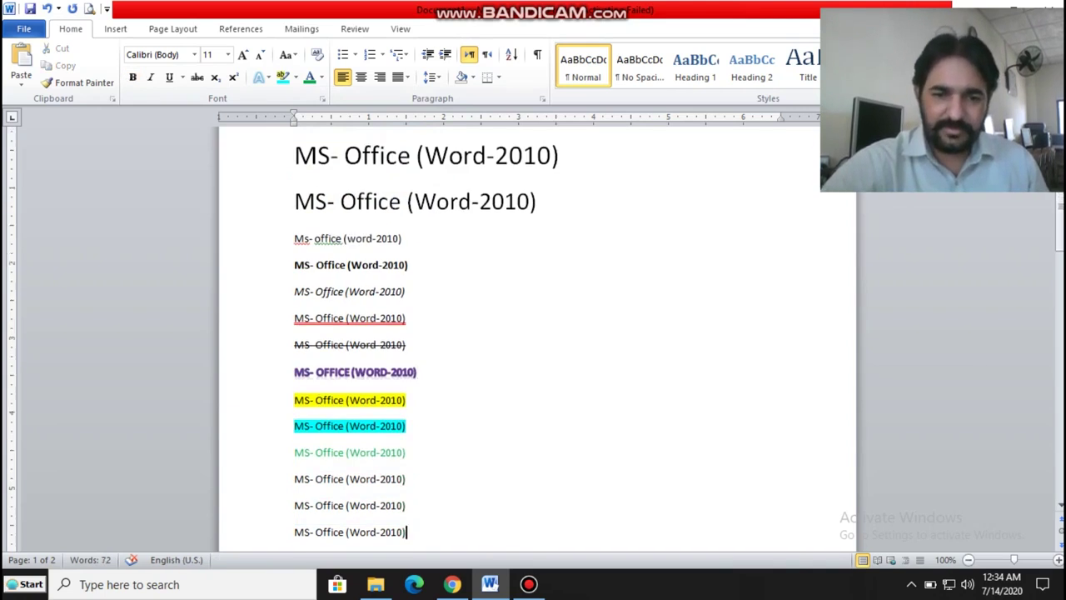
key(Down)
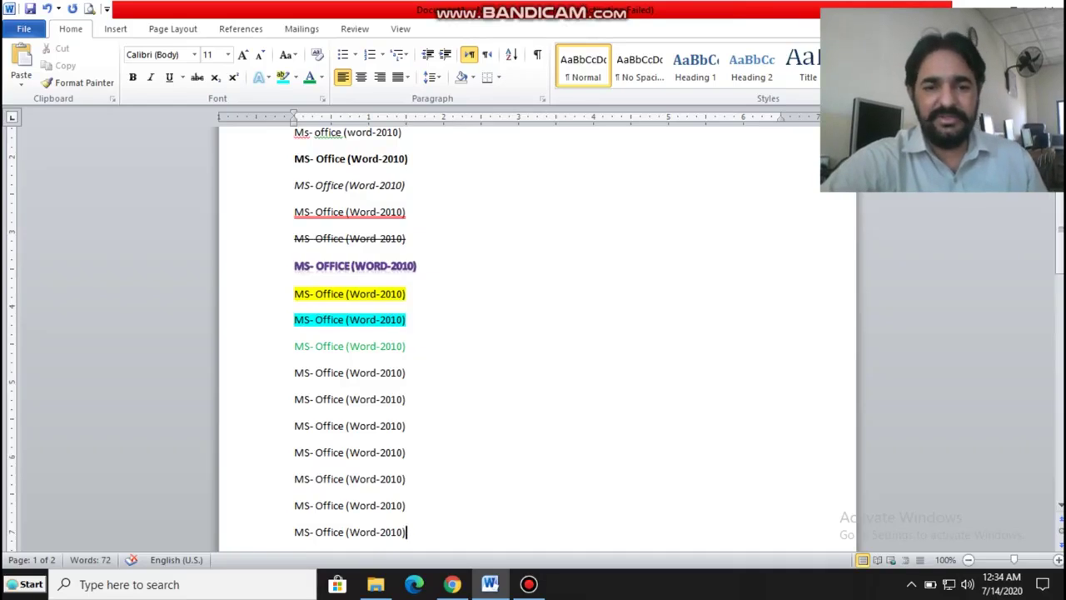
- Set the whole thirteenth line, below the green one, in Times New Roman at size 28
triple_click(390, 372)
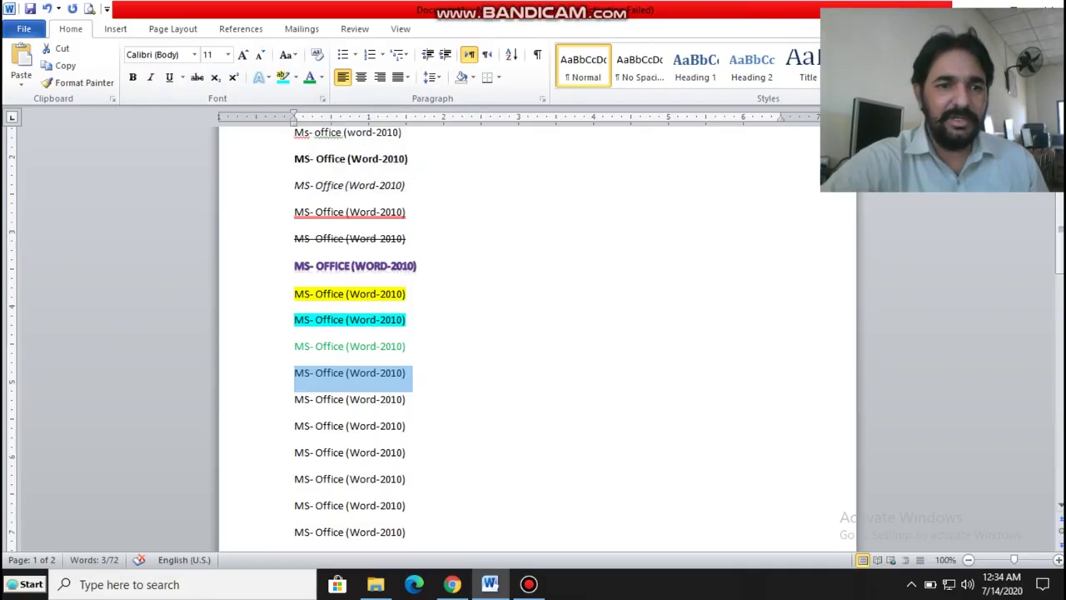
click(194, 54)
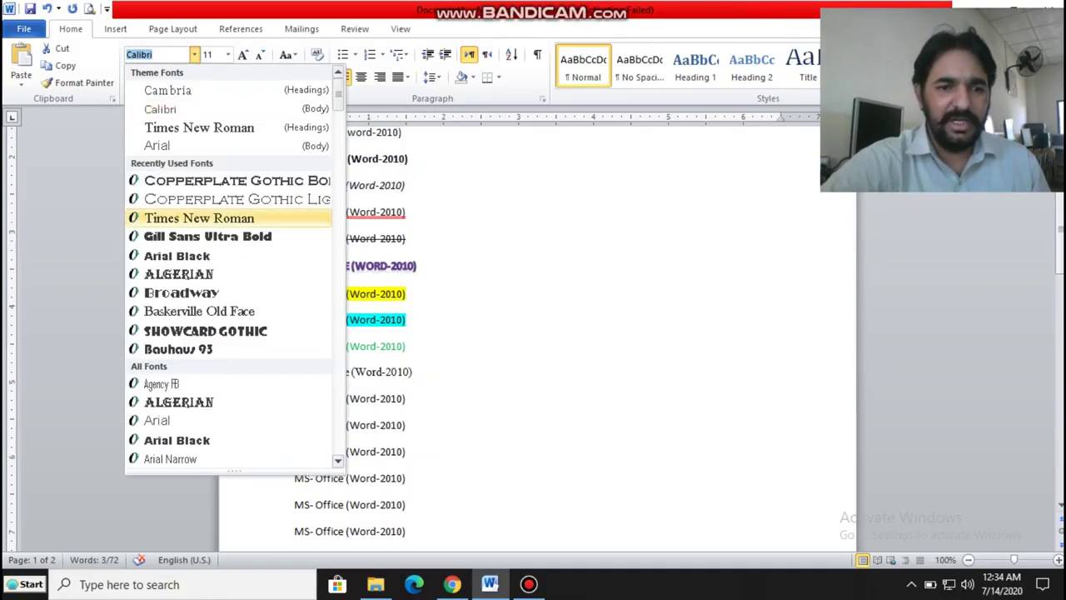
click(199, 218)
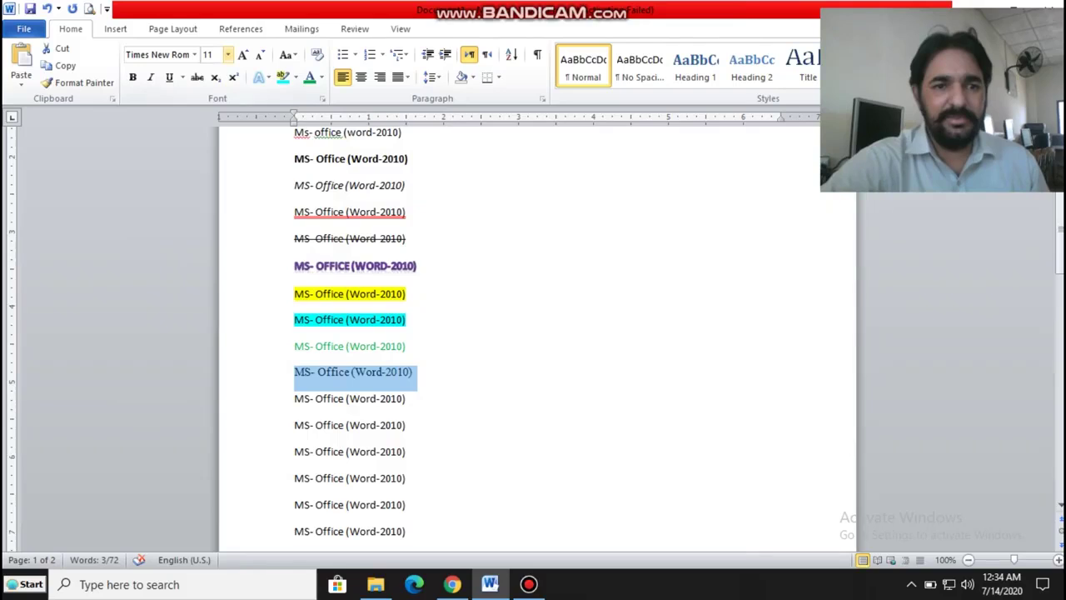
click(228, 54)
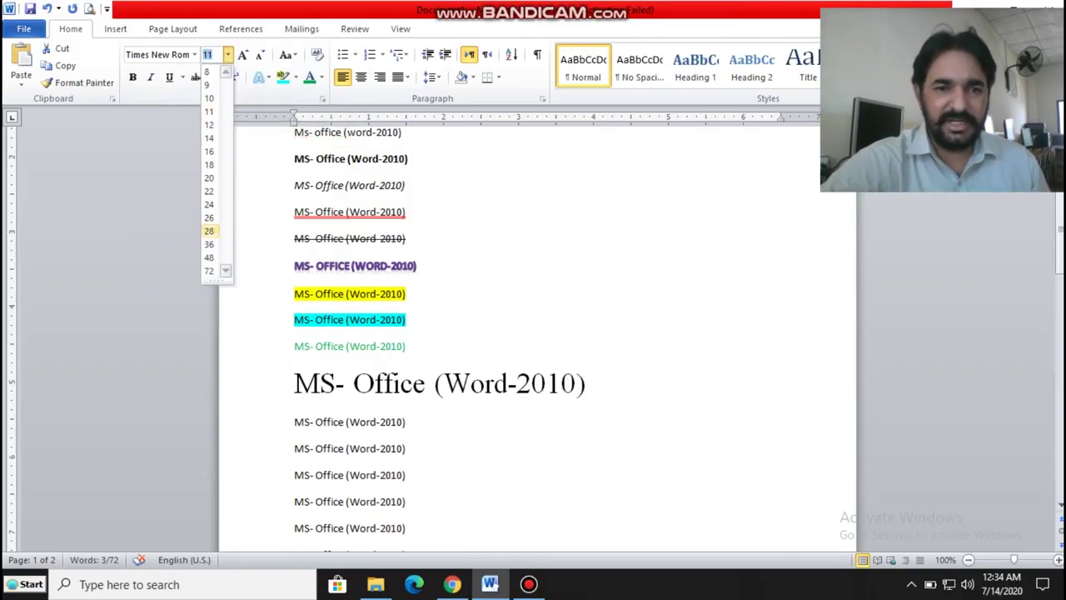
click(215, 239)
- Apply strikethrough, double underline, italic and bold to the whole thirteenth line, and deselect it
click(197, 76)
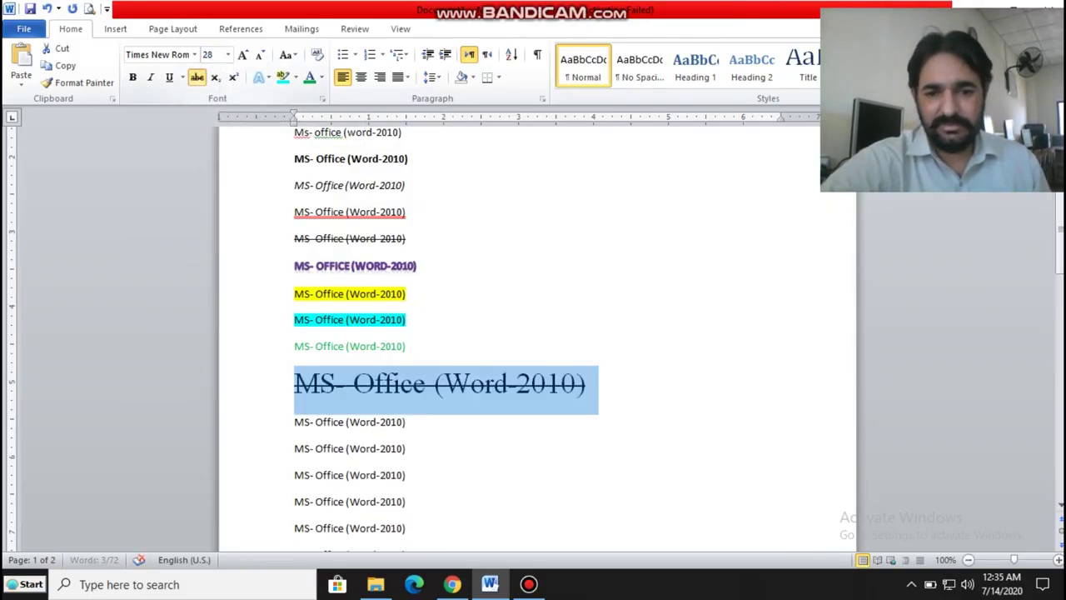
click(169, 77)
click(151, 77)
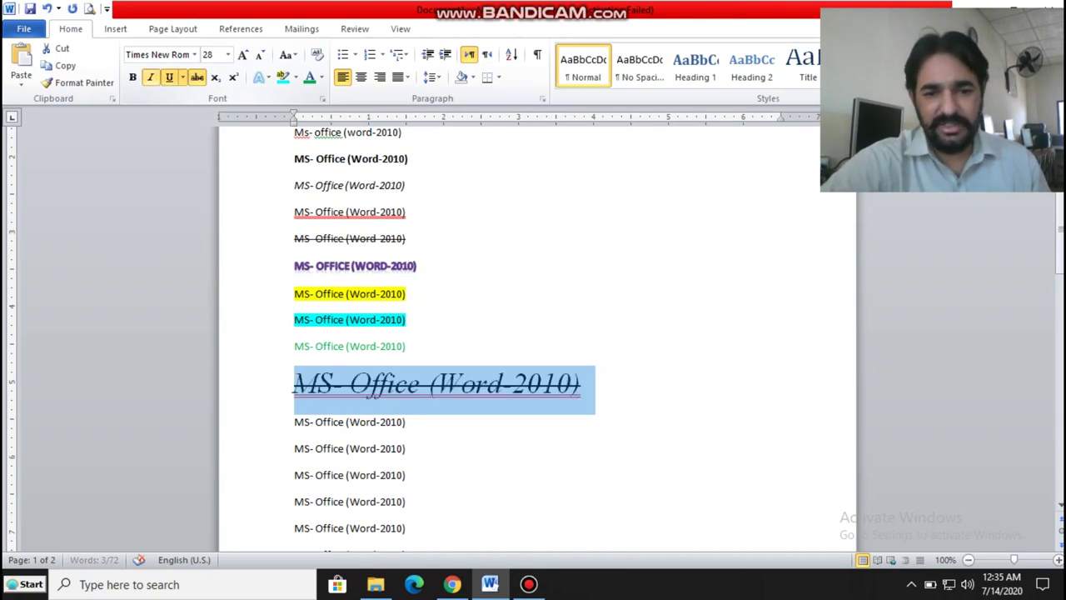
click(132, 77)
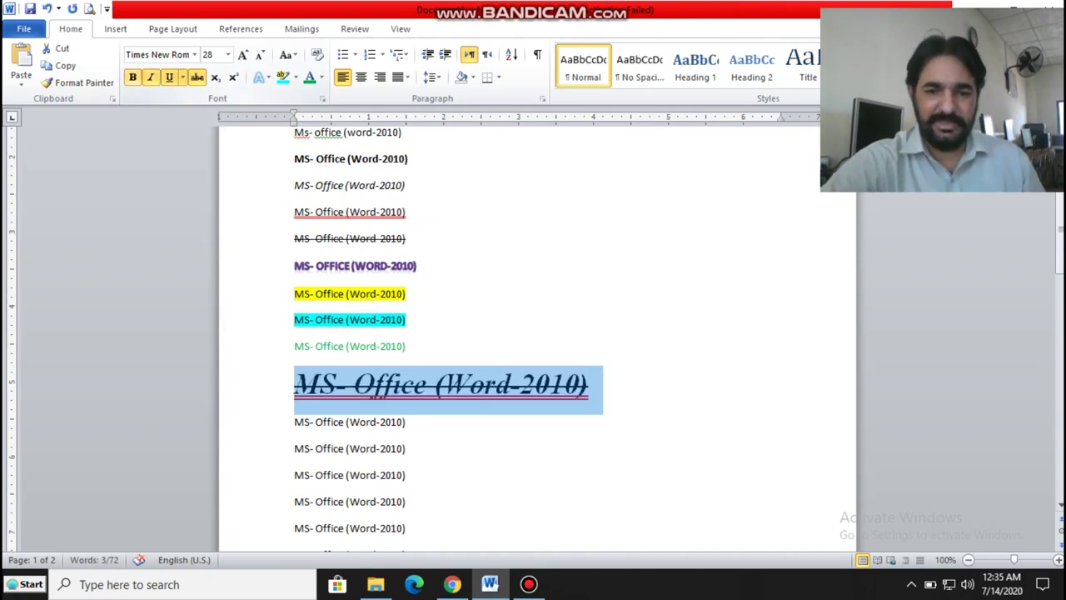
click(406, 448)
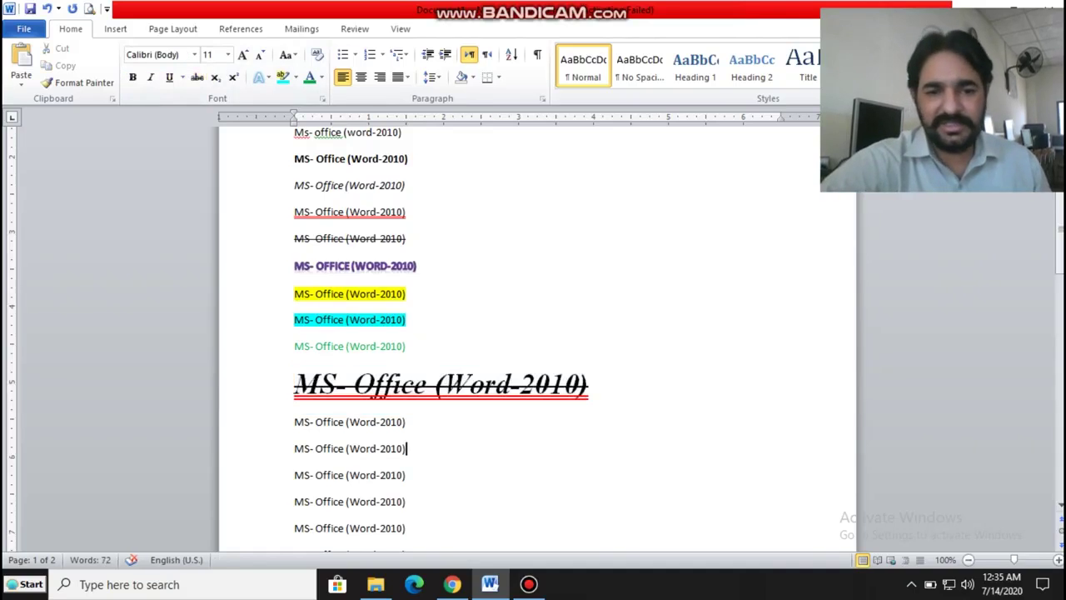
- Clear all formatting from the whole thirteenth line
double_click(479, 384)
triple_click(479, 384)
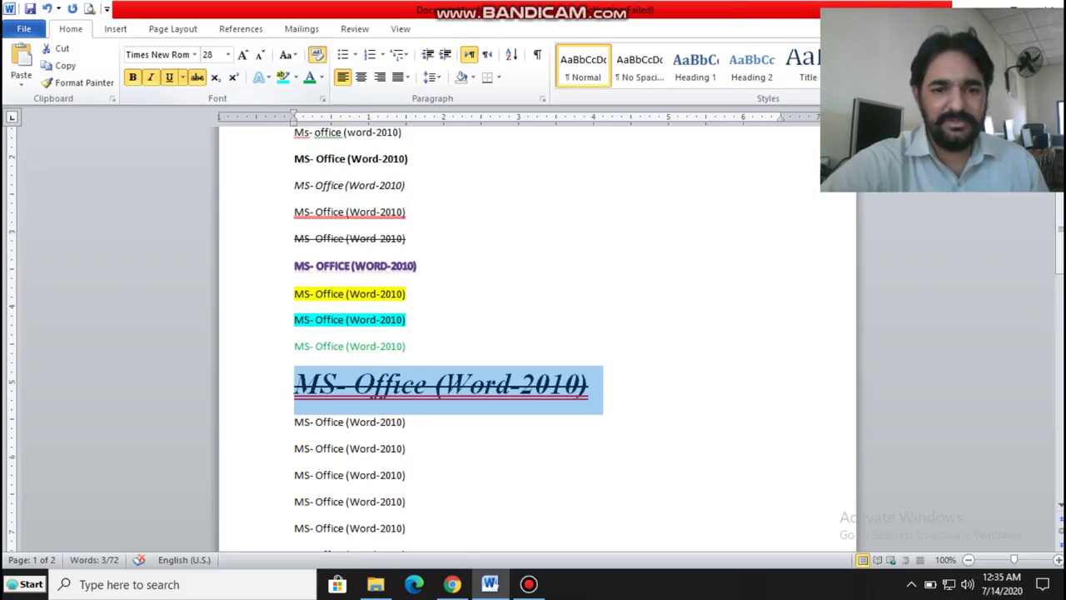
click(317, 55)
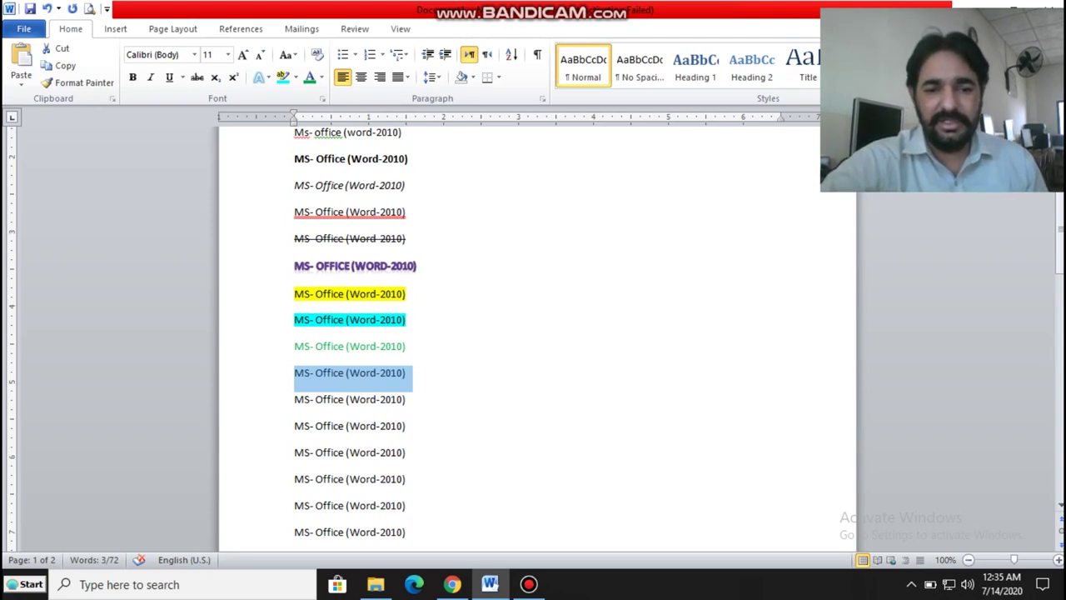
- Make the whole fourteenth line bold, italic and underlined
click(346, 399)
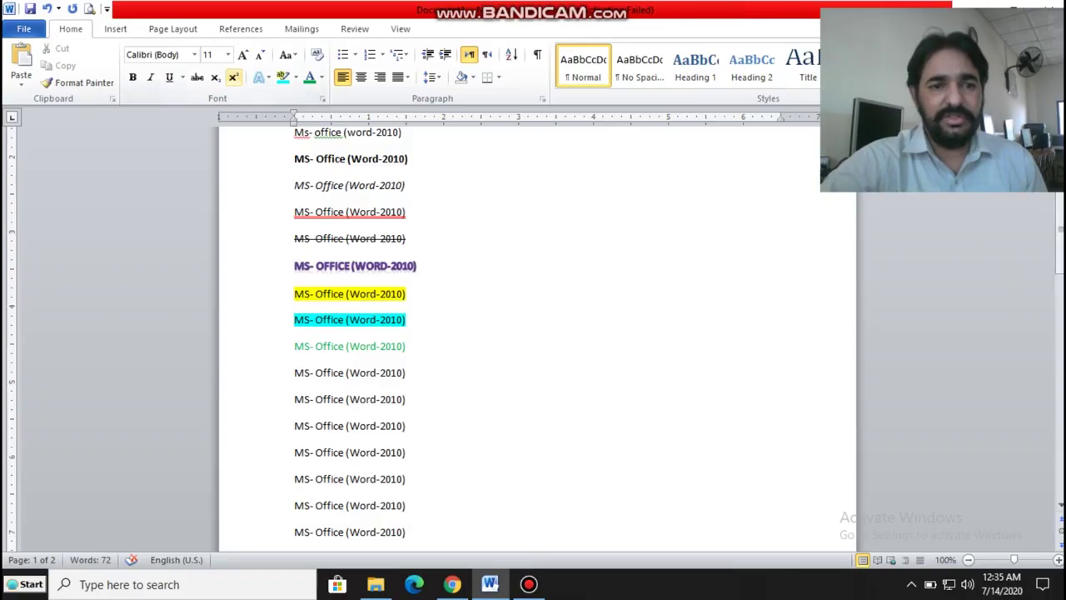
triple_click(346, 399)
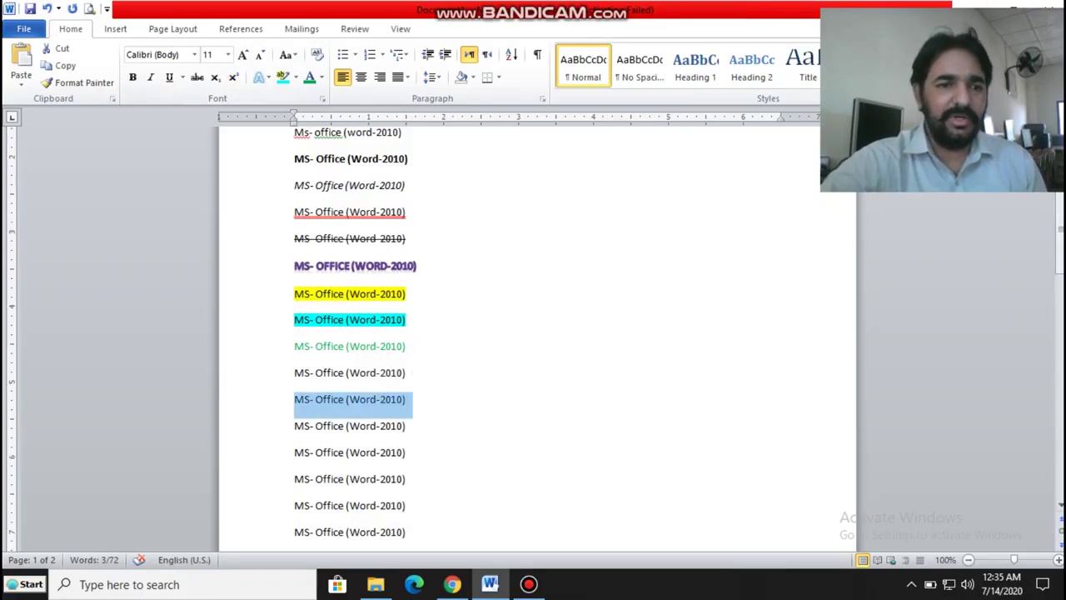
click(132, 77)
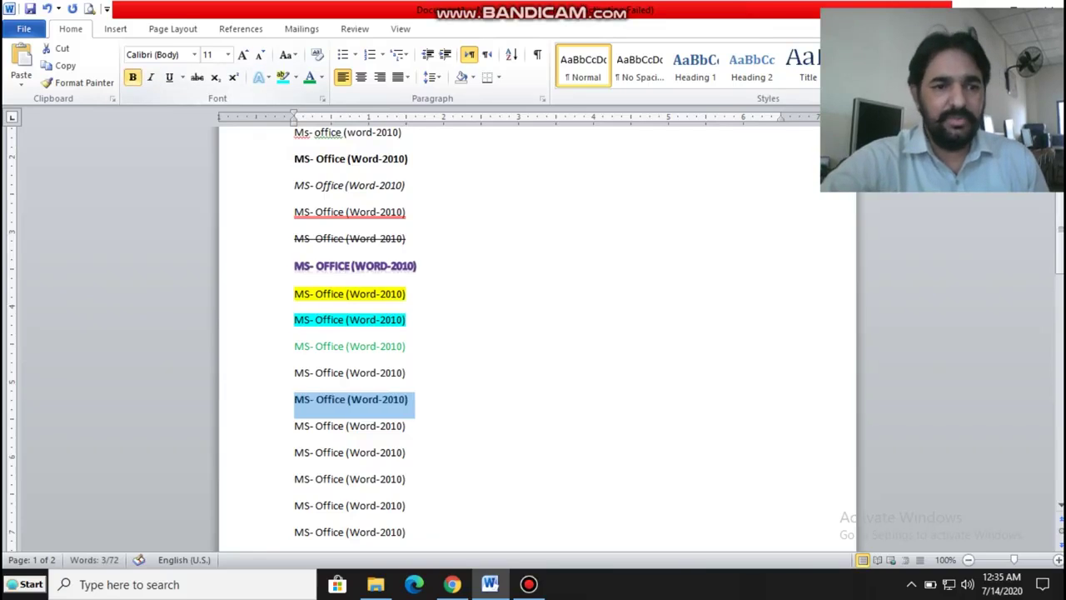
click(151, 76)
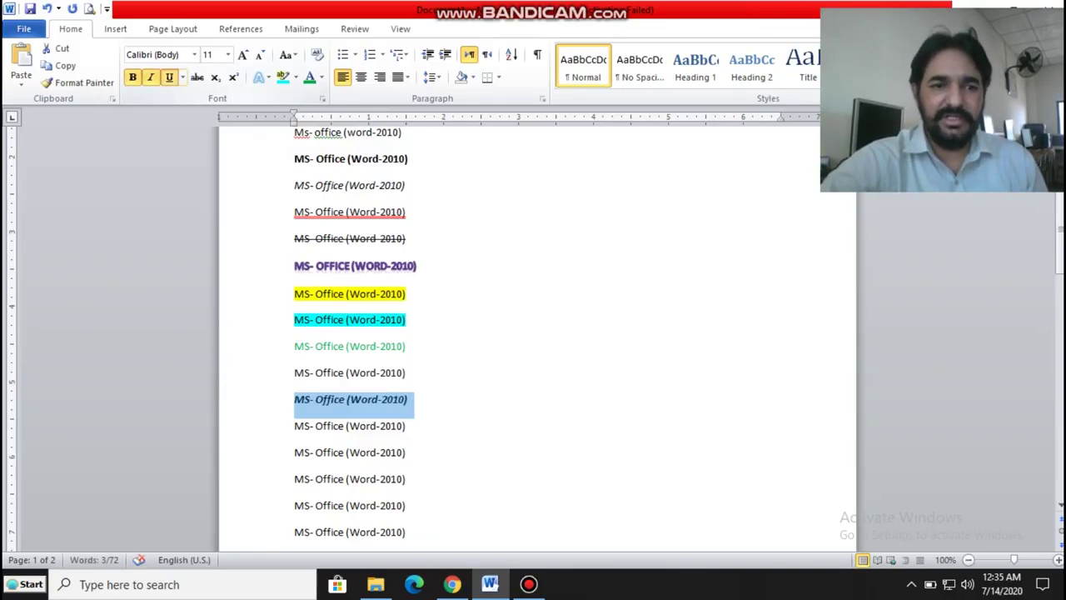
- Set the font size of the whole fourteenth line to 22
click(194, 54)
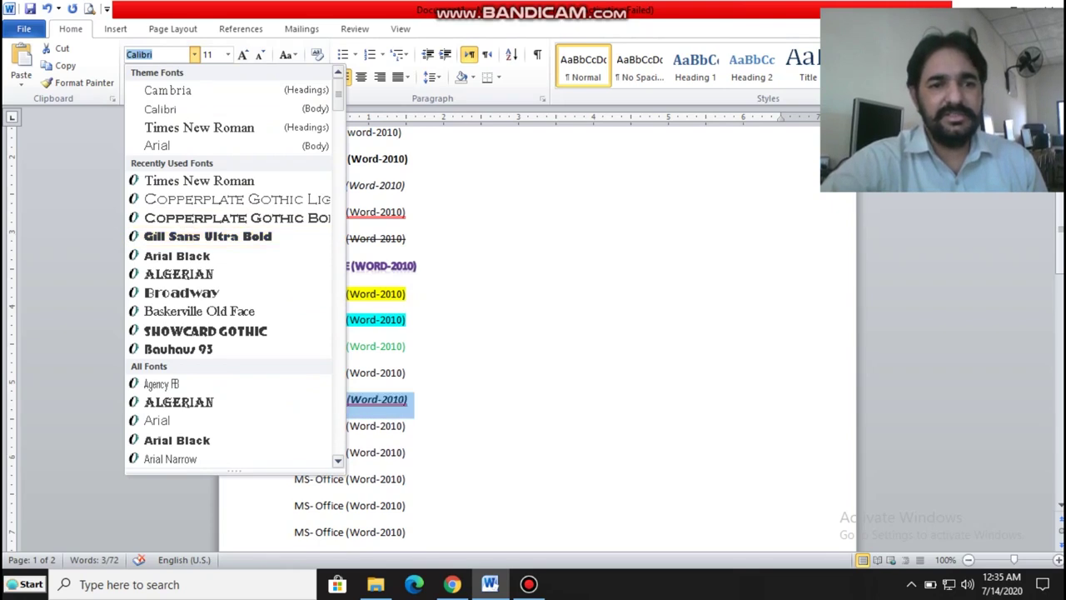
click(228, 54)
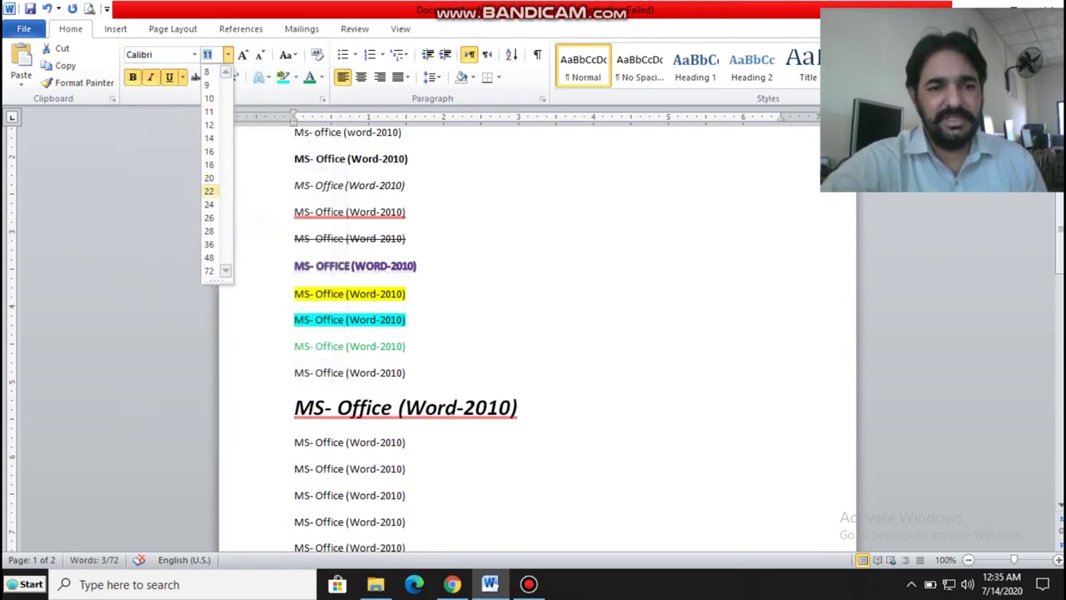
click(209, 191)
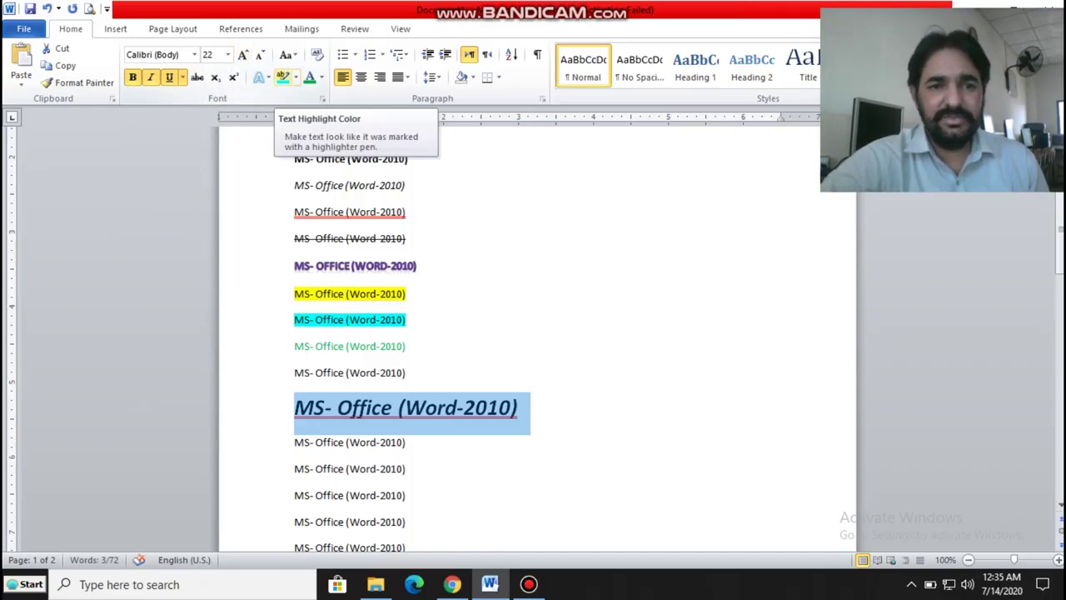
- Highlight the fourteenth line in turquoise and choose standard green as the font colour at its end
click(282, 76)
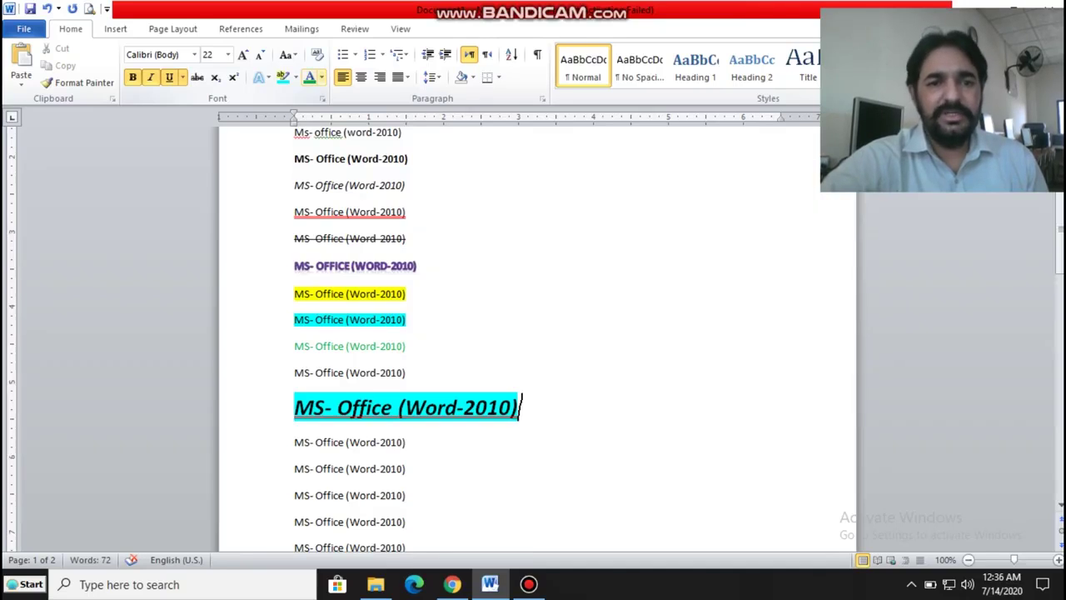
click(322, 77)
click(376, 209)
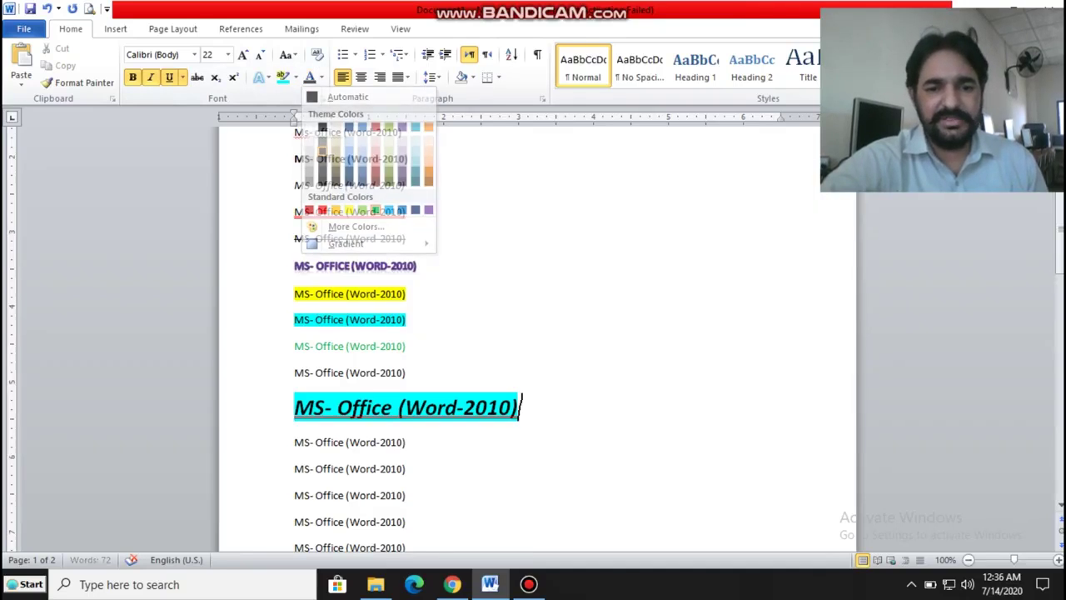